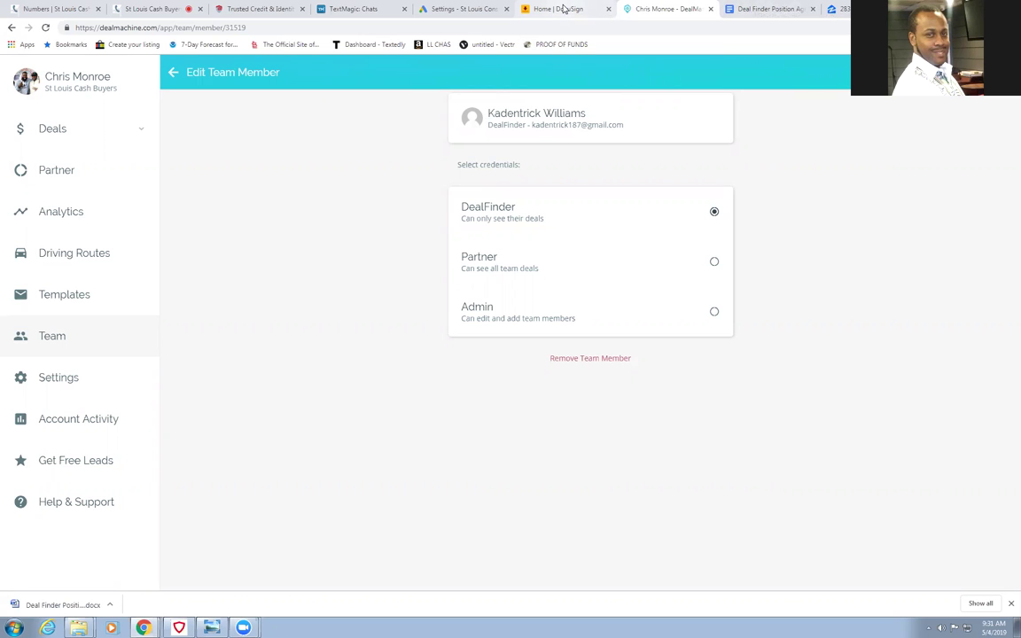
# - Switch to DocuSign and start a new template from the templates page
pyautogui.click(564, 9)
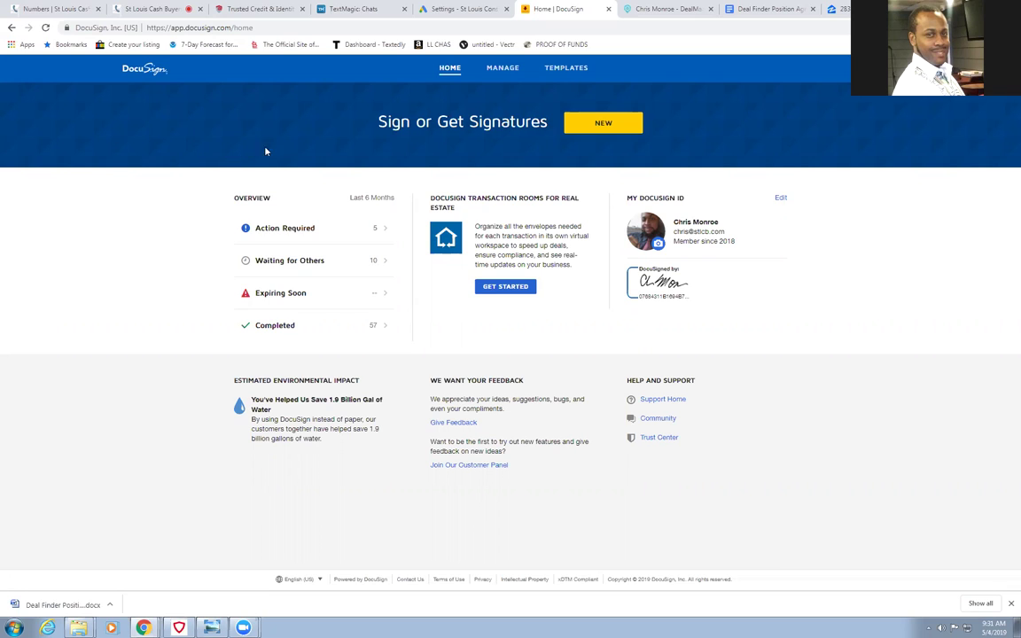
pyautogui.click(579, 75)
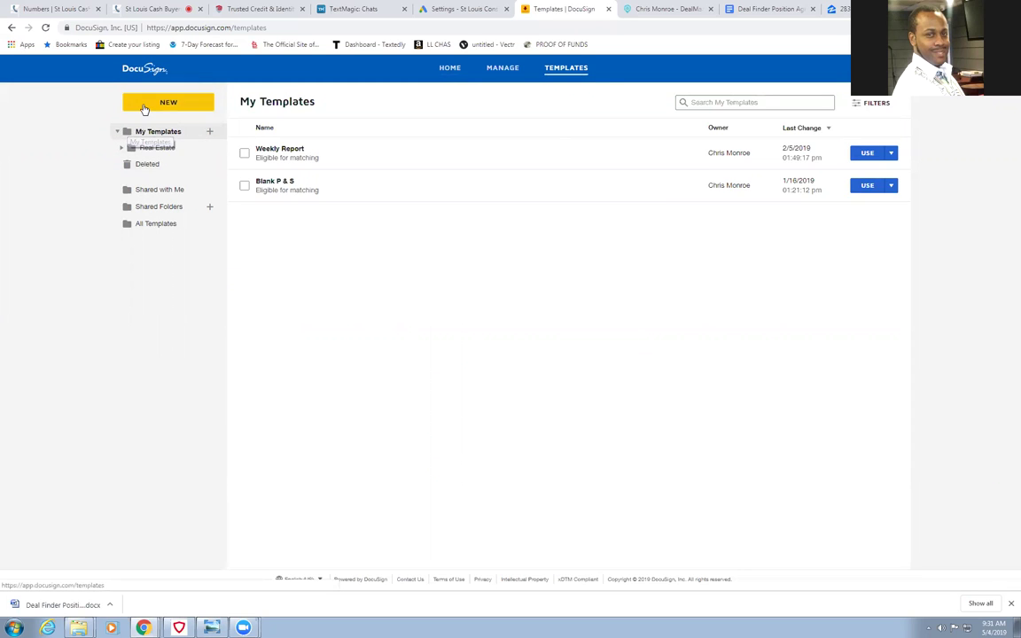
pyautogui.click(145, 105)
pyautogui.click(165, 125)
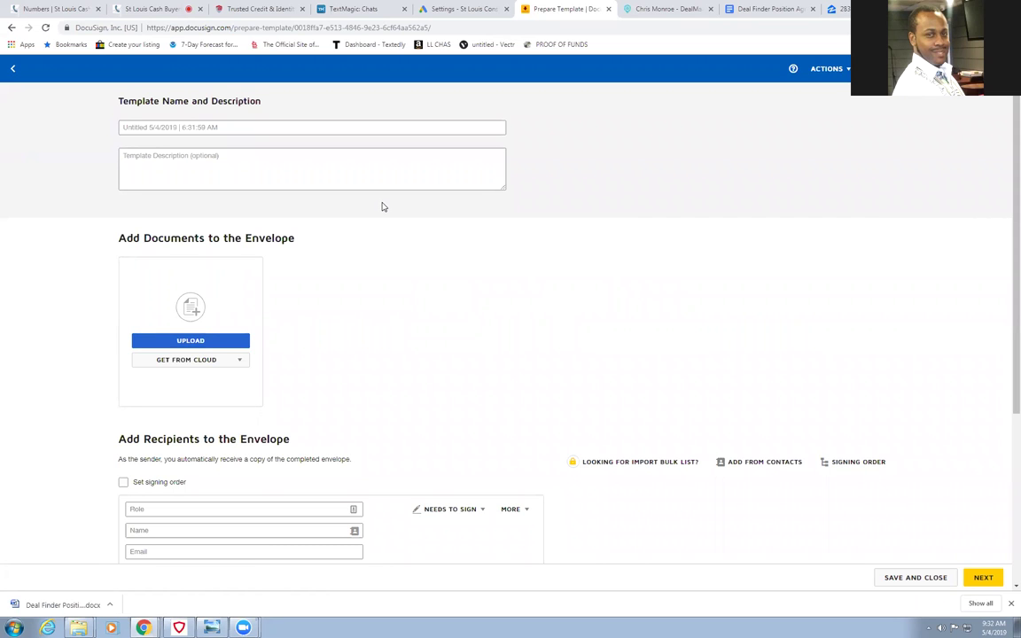
# - Name the new template Dealfinder
pyautogui.click(149, 125)
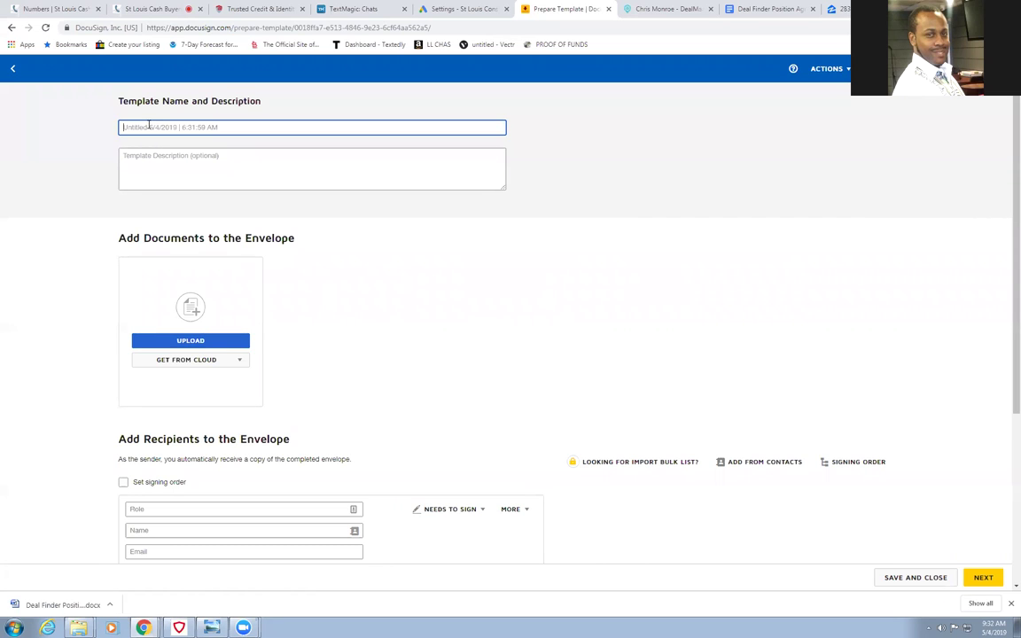
pyautogui.write('Dealfinder')
pyautogui.click(344, 210)
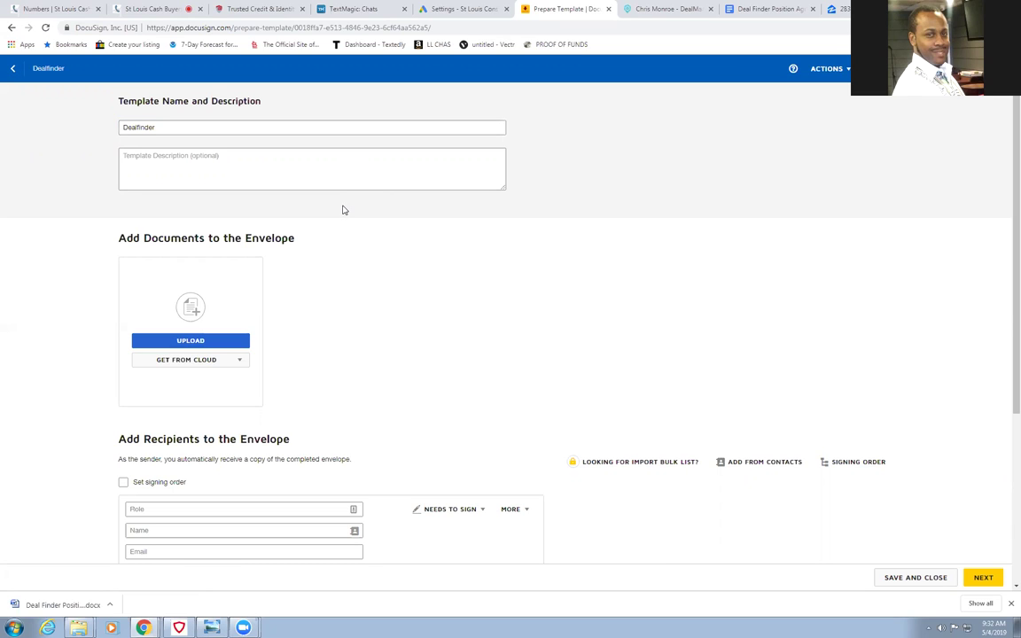
# - Add the Deal Finder Position Agreement document from Google Drive to the template, loading more files to reach it
pyautogui.click(183, 366)
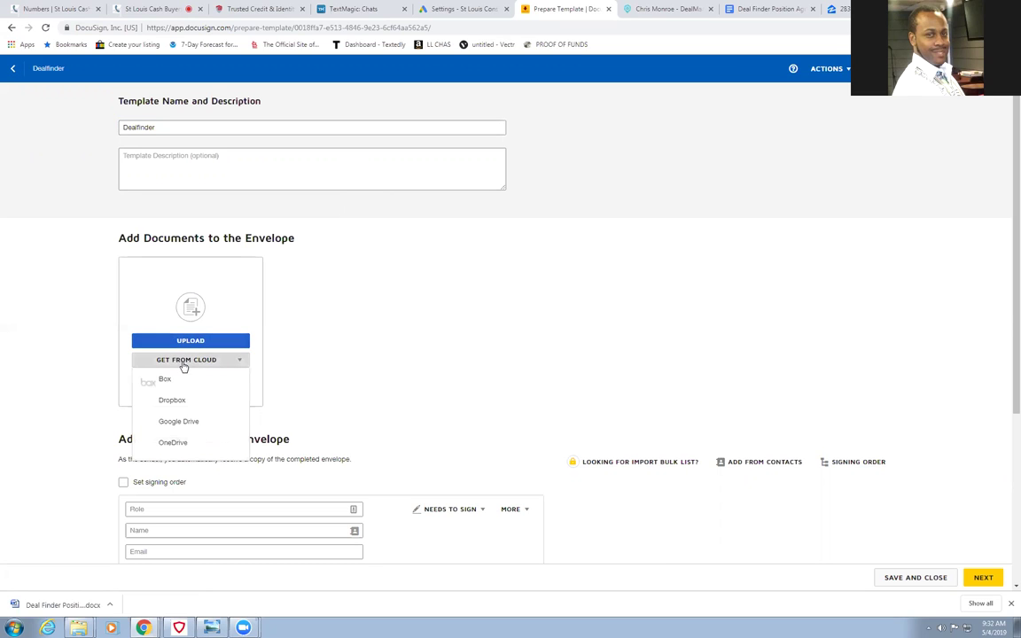
pyautogui.click(170, 422)
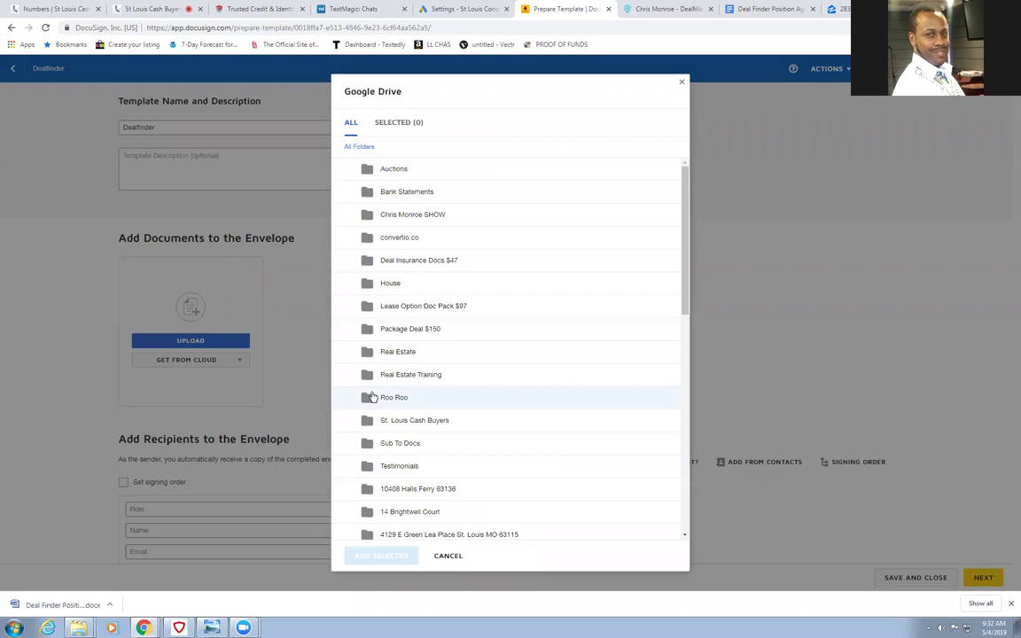
pyautogui.scroll(-10, 540, 269)
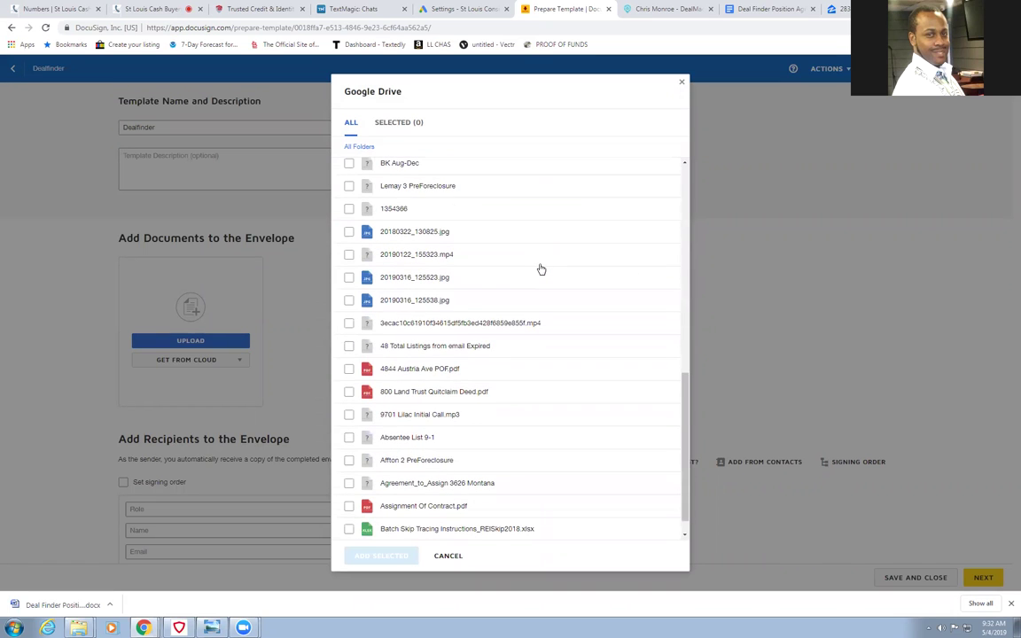
pyautogui.scroll(-1, 541, 268)
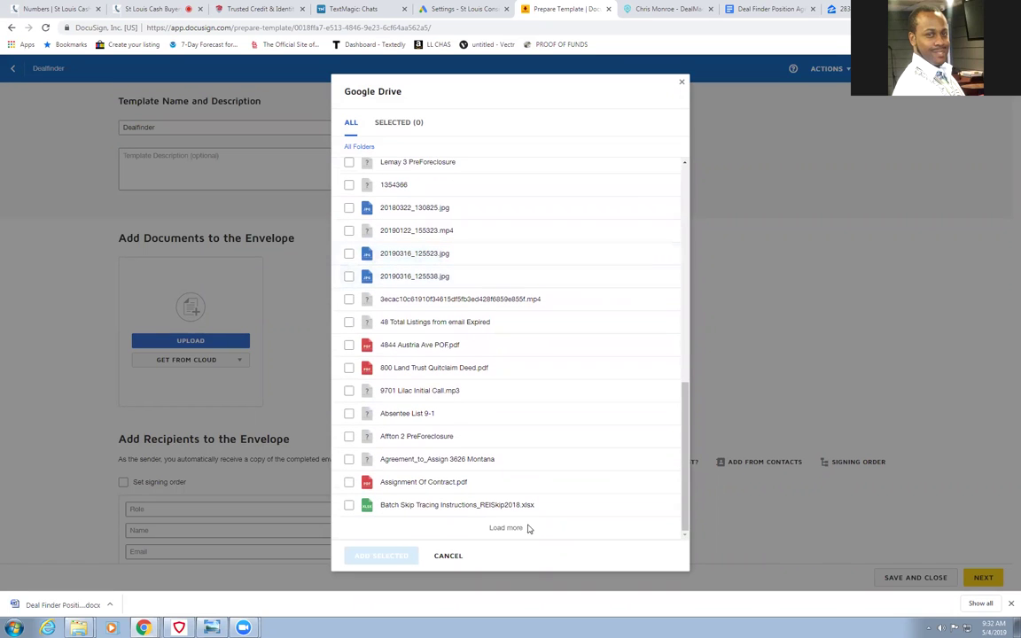
pyautogui.scroll(4, 538, 419)
pyautogui.scroll(-2, 537, 416)
pyautogui.scroll(-3, 537, 413)
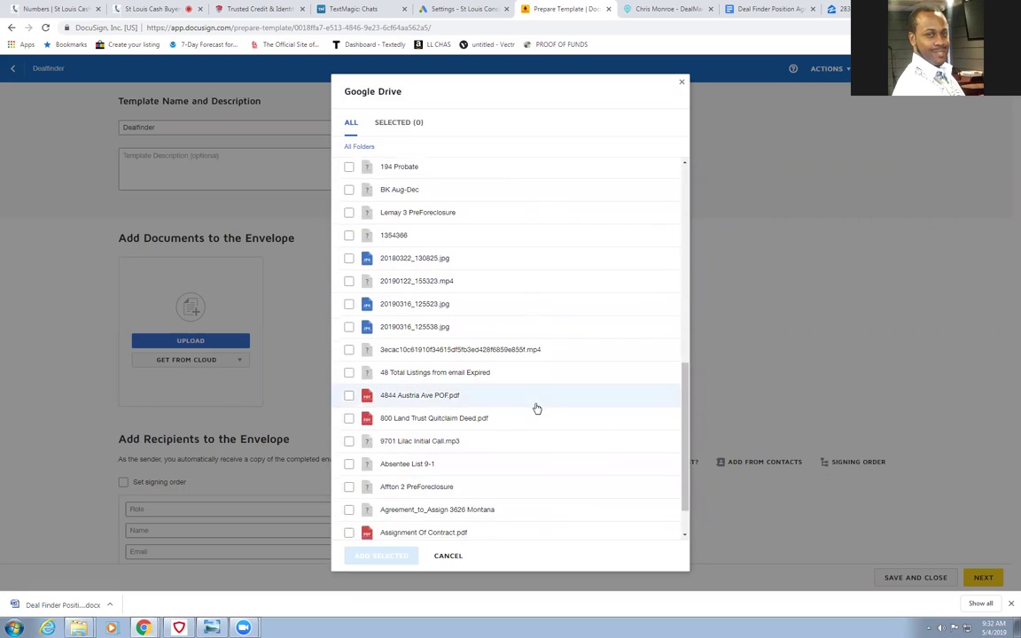
pyautogui.click(510, 529)
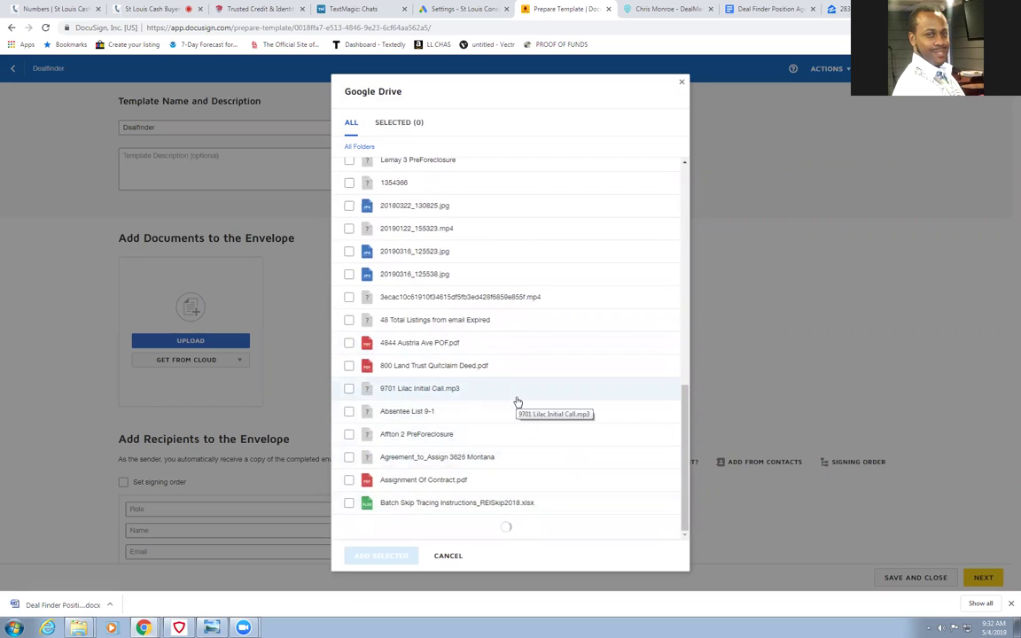
pyautogui.scroll(3, 518, 402)
pyautogui.scroll(-7, 518, 402)
pyautogui.scroll(-2, 518, 402)
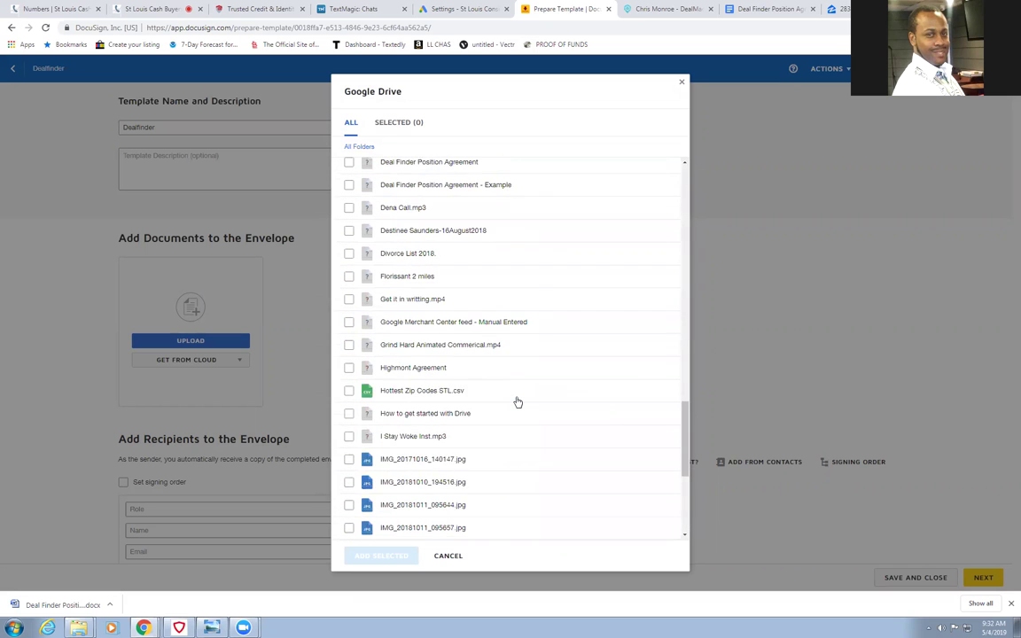
pyautogui.scroll(1, 519, 401)
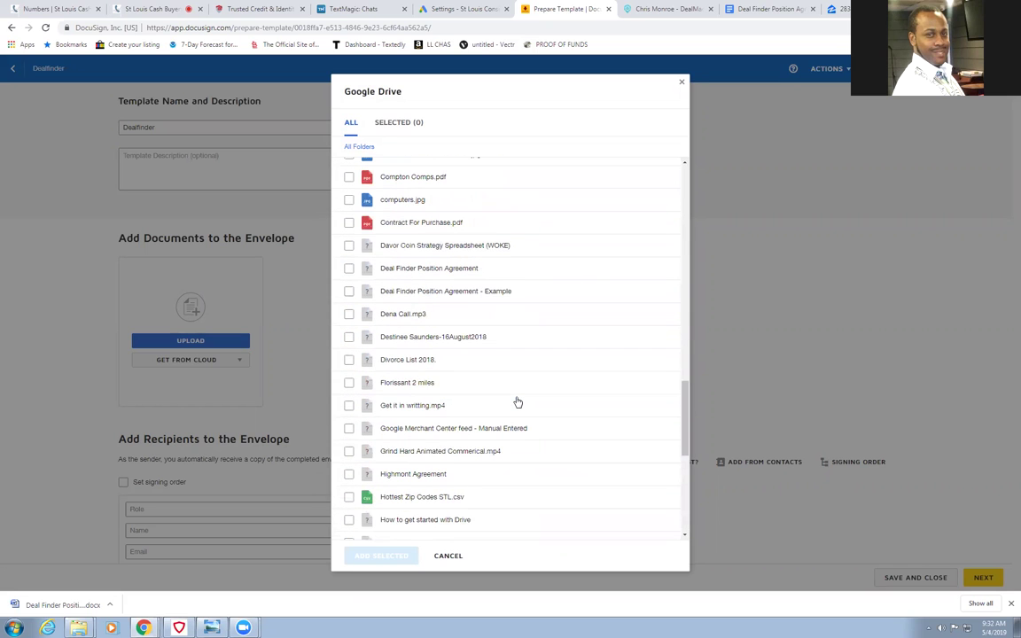
pyautogui.click(444, 270)
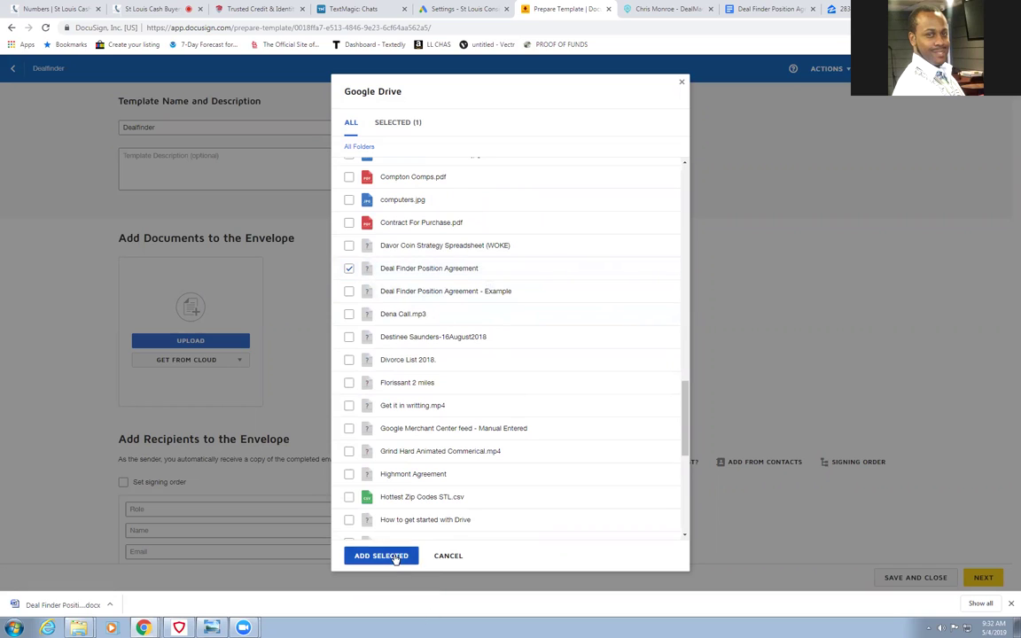
pyautogui.click(394, 555)
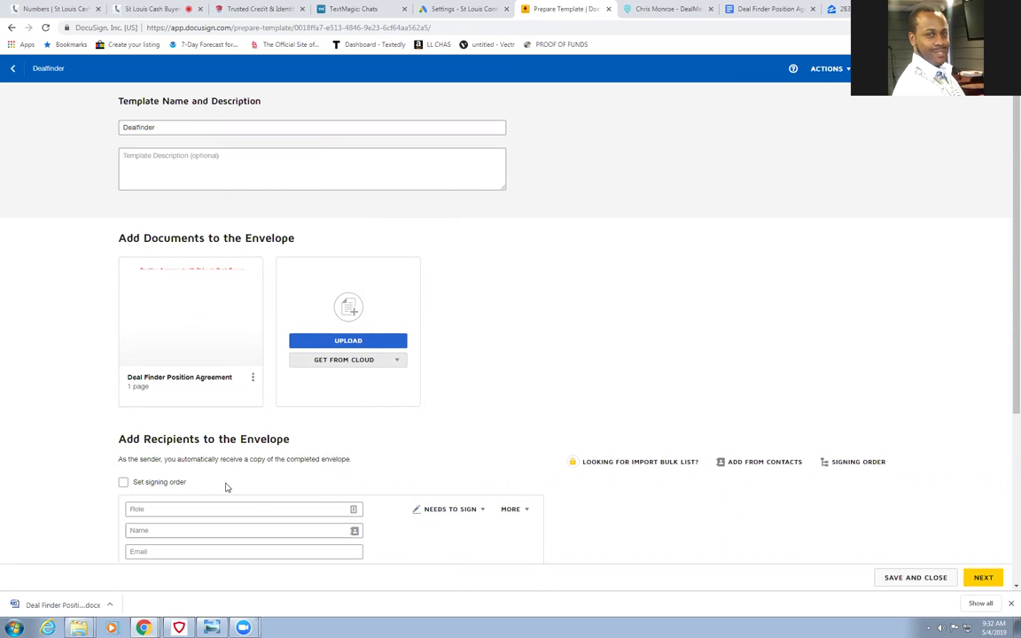
# - Enable the signing order and fill in the first recipient's name and email, with Manager as the role
pyautogui.scroll(-2, 229, 486)
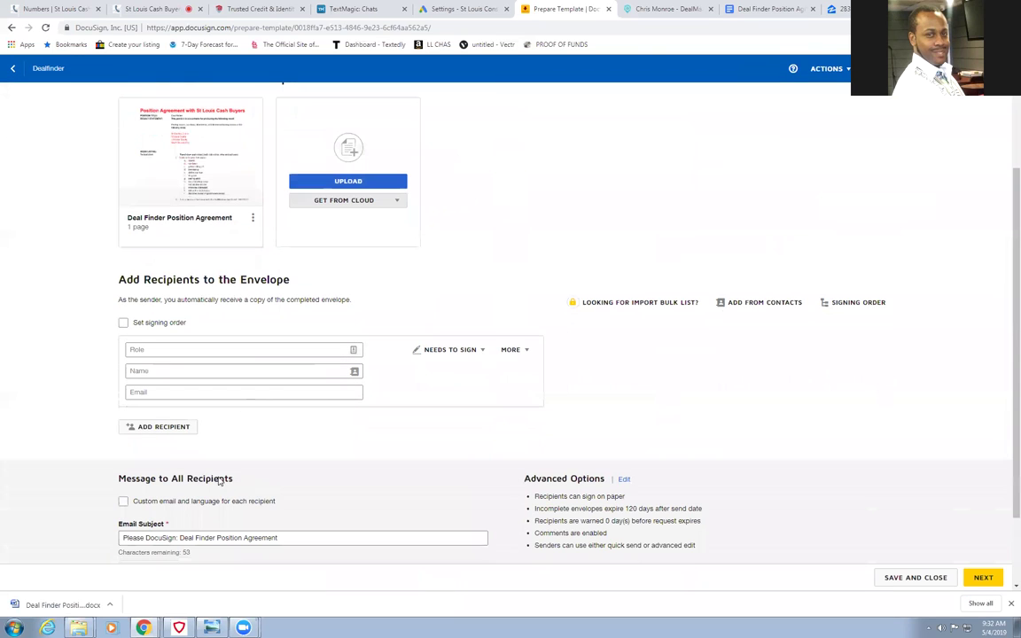
pyautogui.click(124, 325)
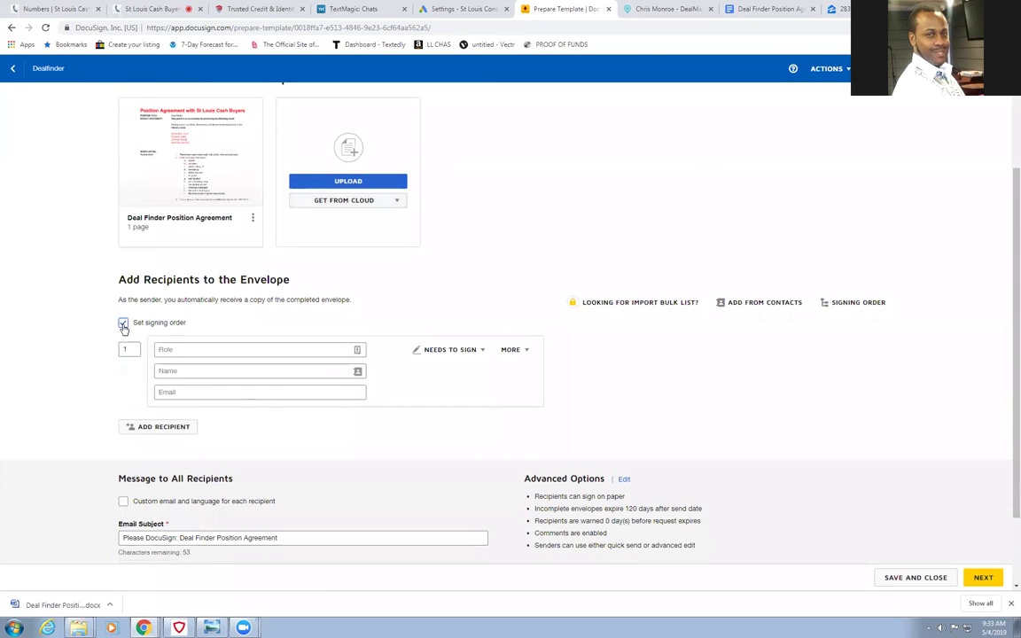
pyautogui.click(162, 350)
pyautogui.click(164, 369)
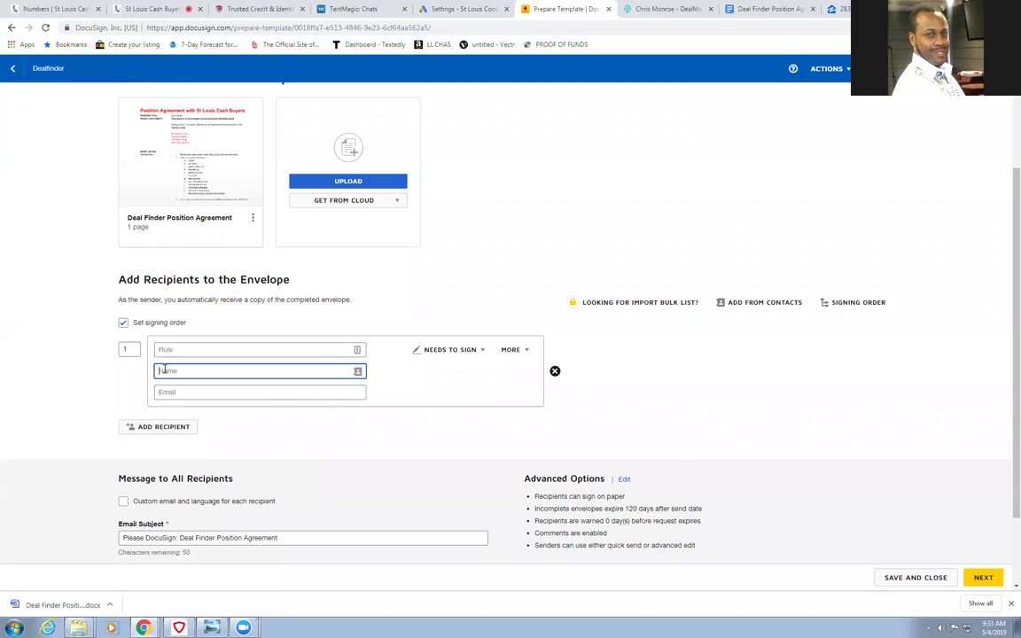
pyautogui.click(186, 393)
pyautogui.click(202, 351)
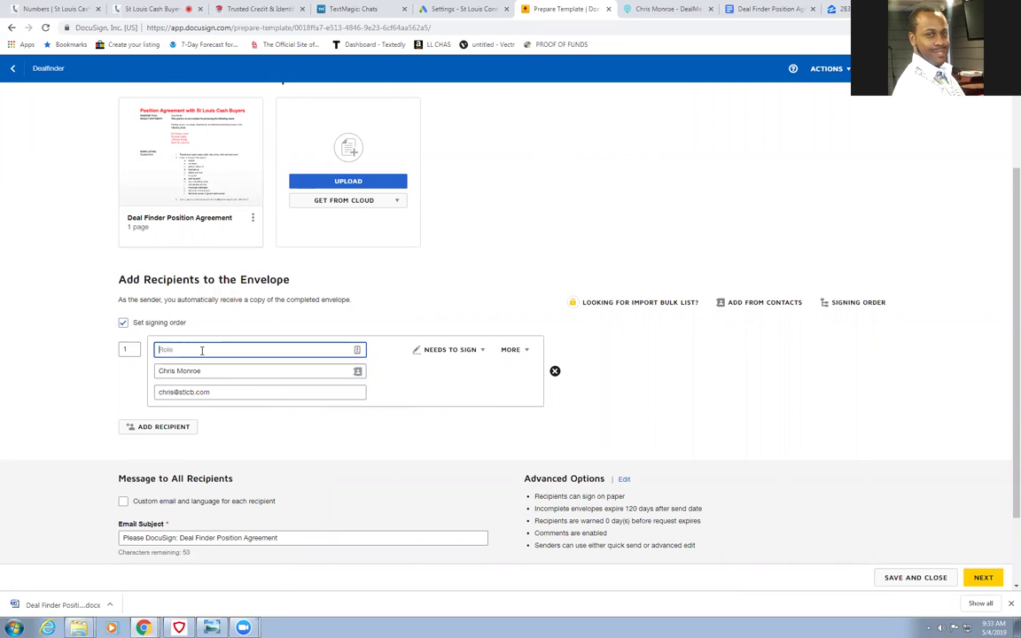
pyautogui.write('Manager')
# - Add a second, blank recipient to the envelope
pyautogui.click(152, 427)
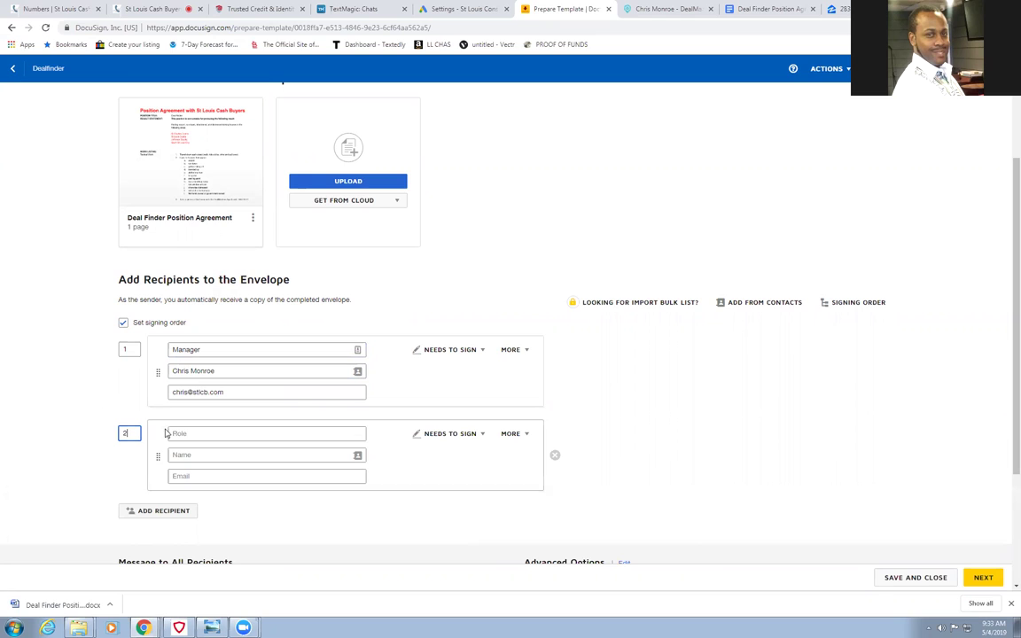
pyautogui.click(51, 406)
# - Write the email message "Thanks for signing up to be a deal finder. Please complete." for all recipients
pyautogui.scroll(-2, 211, 447)
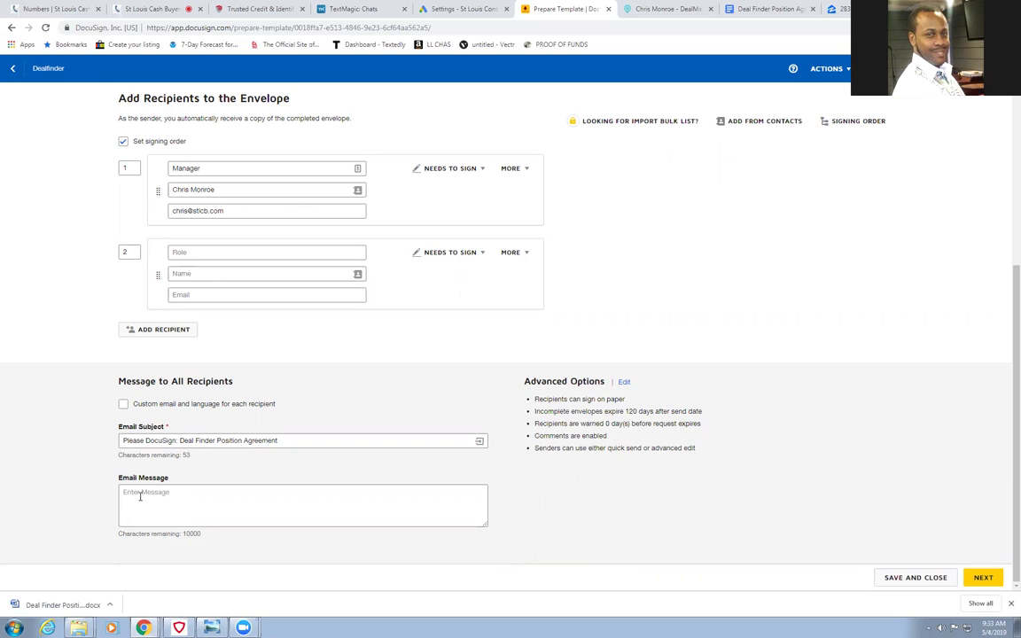
pyautogui.click(180, 489)
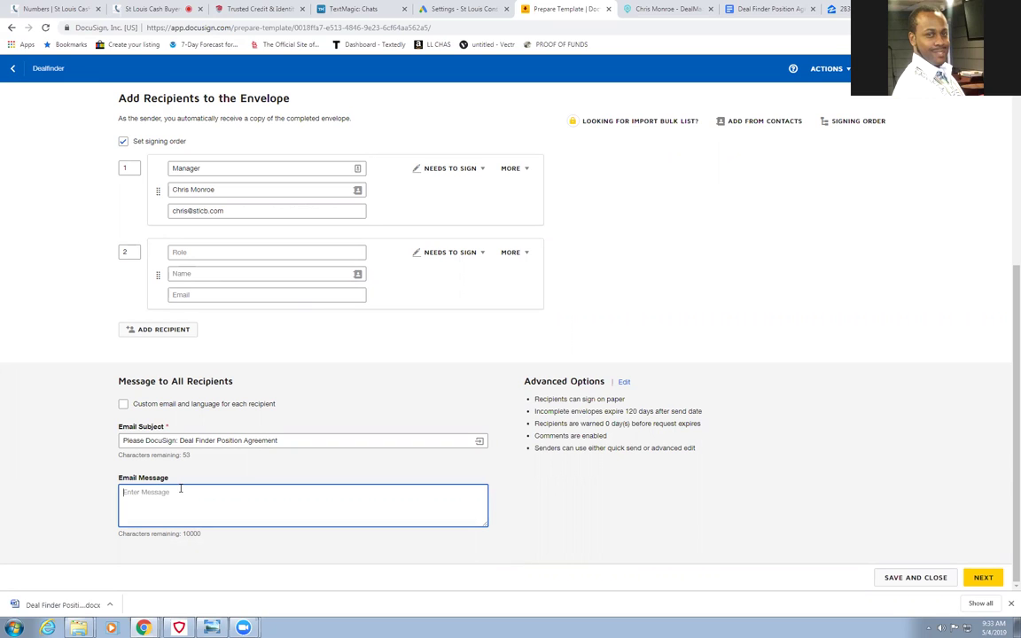
pyautogui.write('Thanks for si')
pyautogui.write('gning up')
pyautogui.write(' to d')
pyautogui.write('eal f')
pyautogui.write('fin')
pyautogui.write('d')
pyautogui.press('Left')
pyautogui.press('Left')
pyautogui.write('be a deal finder. Please complete')
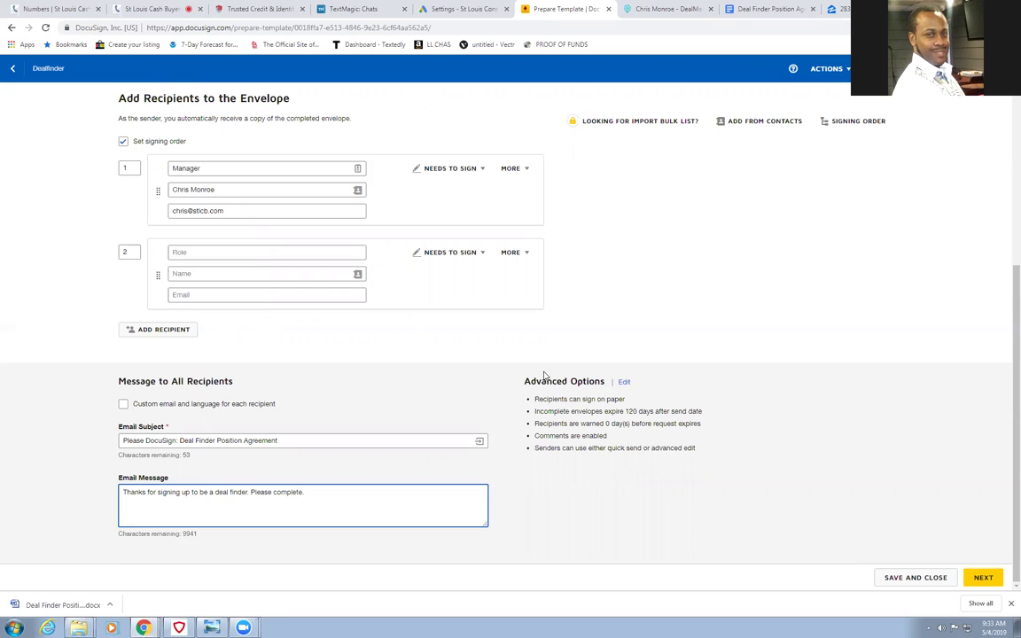
# - Remove the blank second recipient and continue to placing fields on the document
pyautogui.scroll(3, 532, 376)
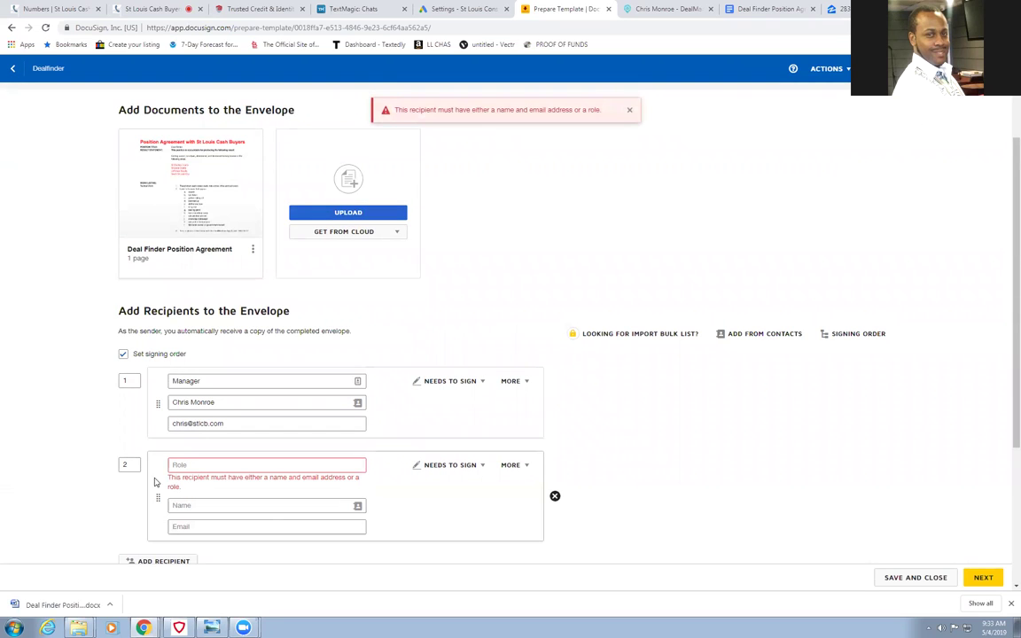
pyautogui.click(555, 496)
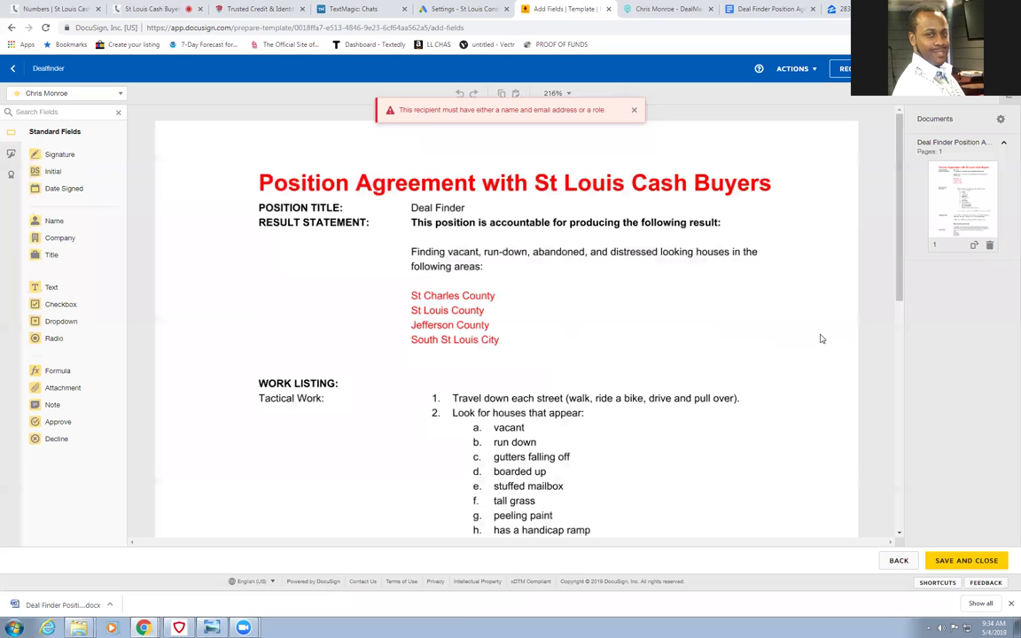
# - Review the agreement's work listing, compensation terms and signature sections
pyautogui.scroll(-1, 820, 338)
pyautogui.scroll(-4, 820, 338)
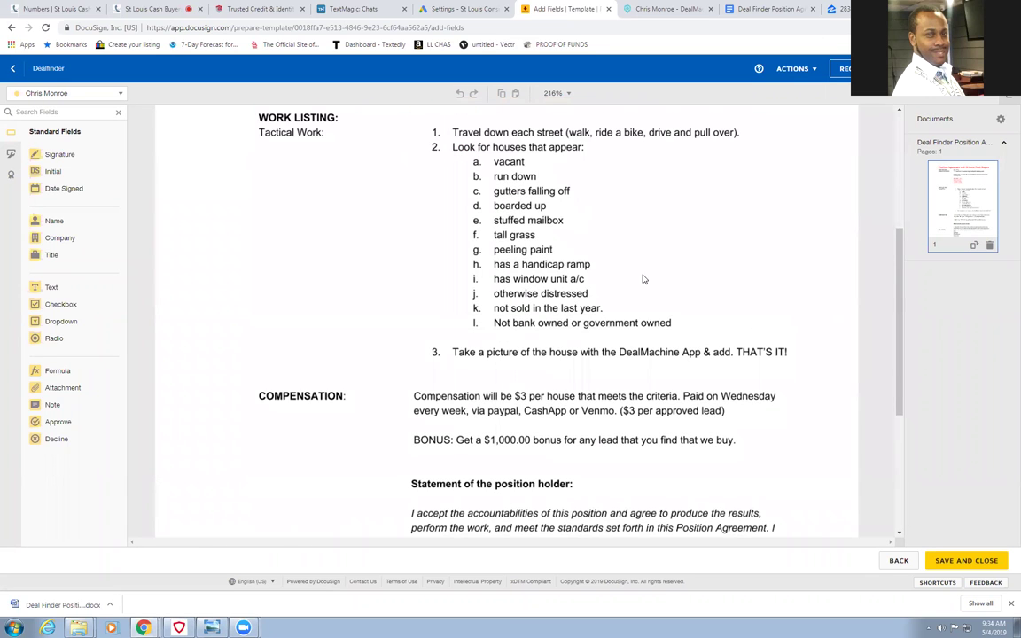
pyautogui.scroll(-2, 705, 337)
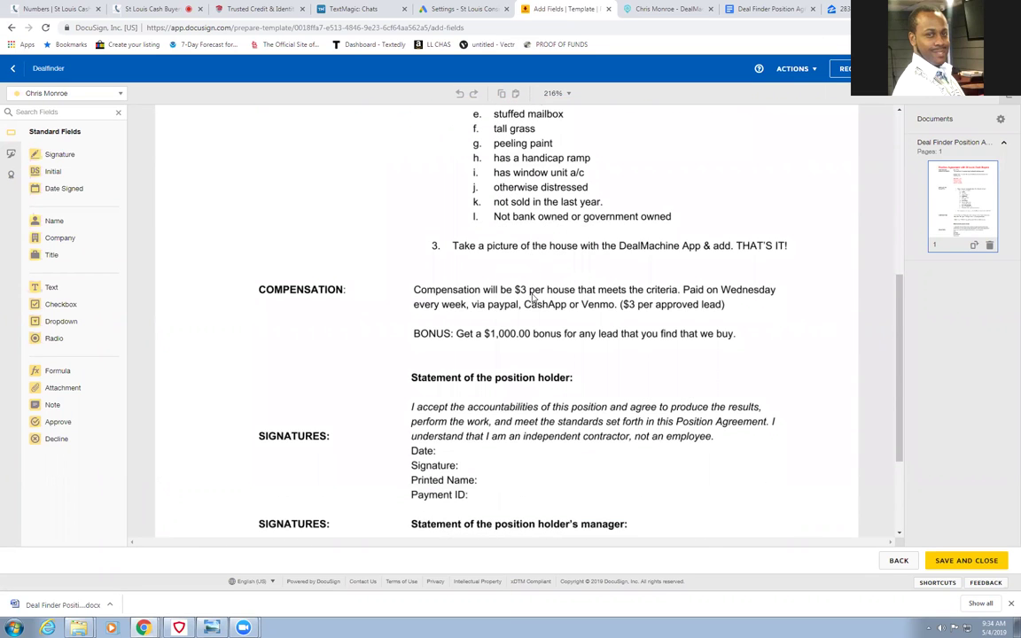
pyautogui.scroll(-2, 682, 301)
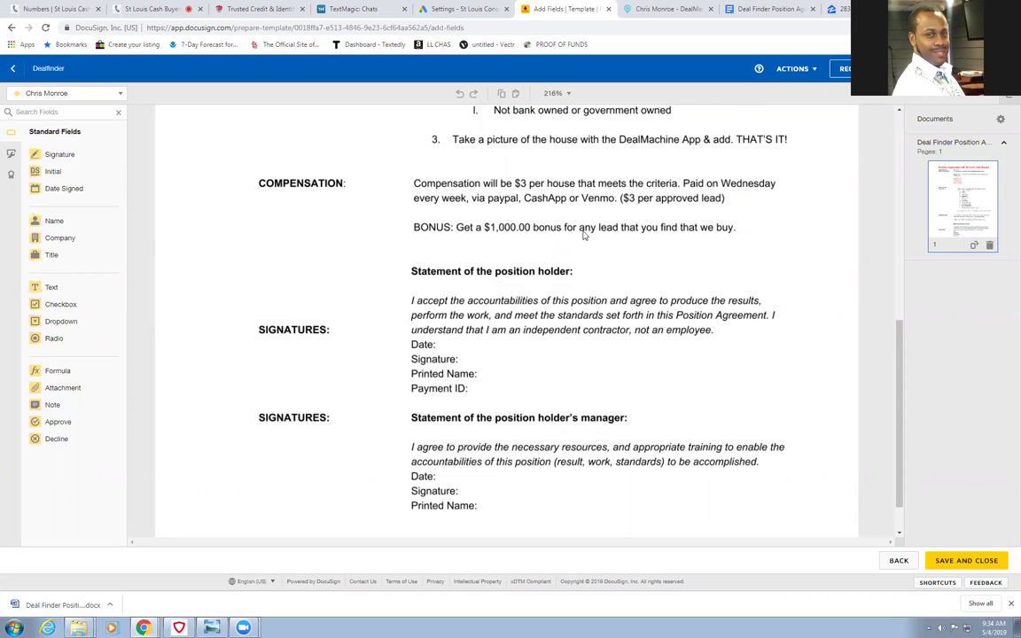
pyautogui.scroll(-1, 744, 251)
pyautogui.scroll(8, 760, 274)
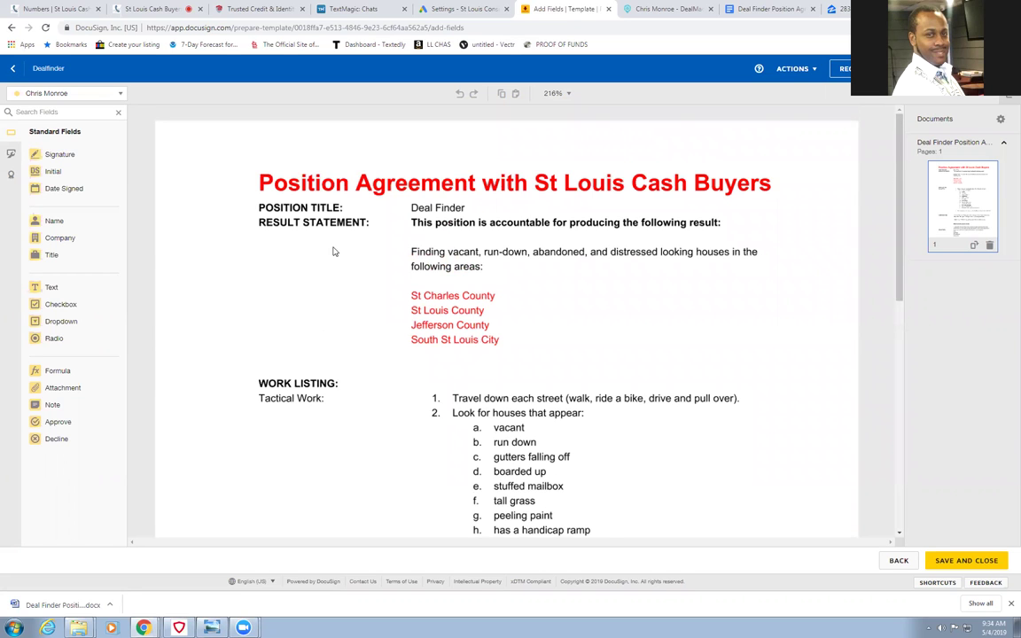
# - Place a Text field beside the position holder's Printed Name, making it wider and one line high
pyautogui.scroll(-8, 402, 282)
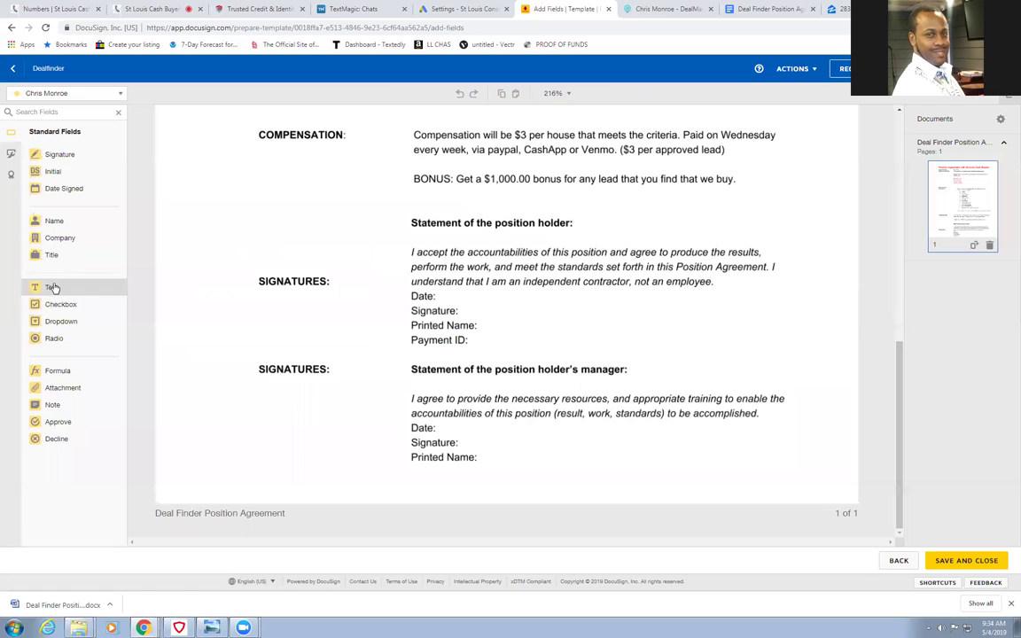
pyautogui.moveTo(54, 287)
pyautogui.mouseDown()
pyautogui.moveTo(465, 298)
pyautogui.moveTo(455, 304)
pyautogui.moveTo(482, 321)
pyautogui.mouseUp()
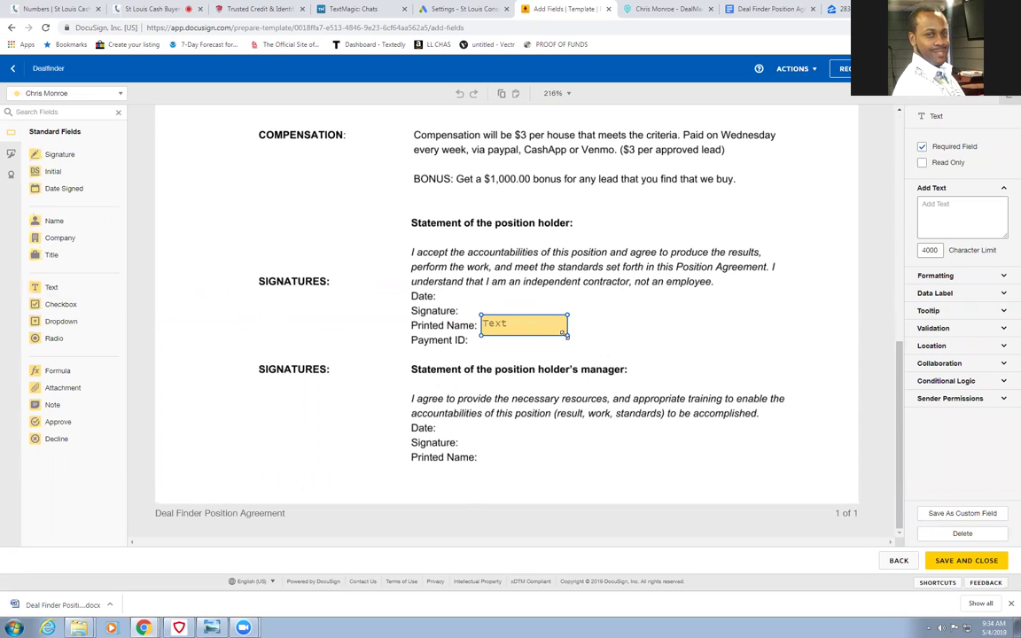
pyautogui.moveTo(568, 336); pyautogui.dragTo(606, 330)
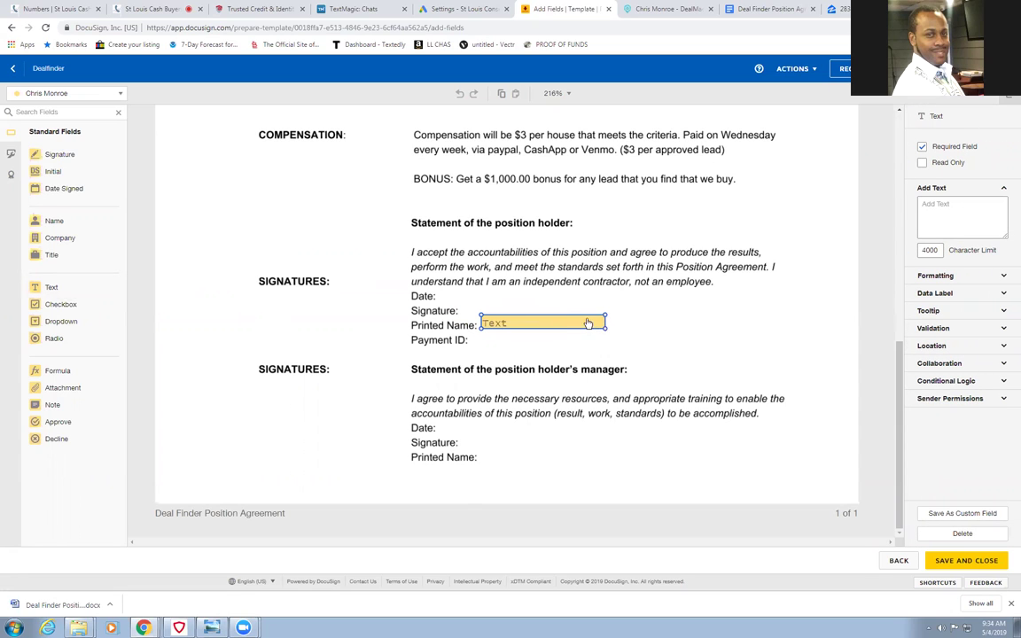
pyautogui.click(585, 320)
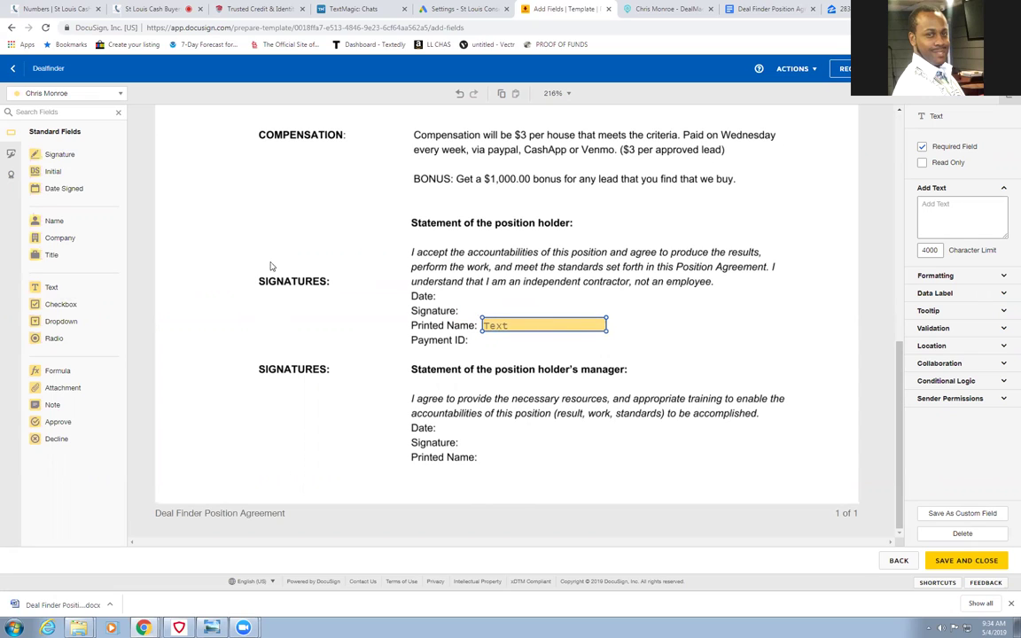
# - Place a second Text field beside Payment ID, matching the size of the Printed Name field and aligned with its line
pyautogui.moveTo(65, 287); pyautogui.dragTo(483, 332)
pyautogui.moveTo(568, 349); pyautogui.dragTo(608, 340)
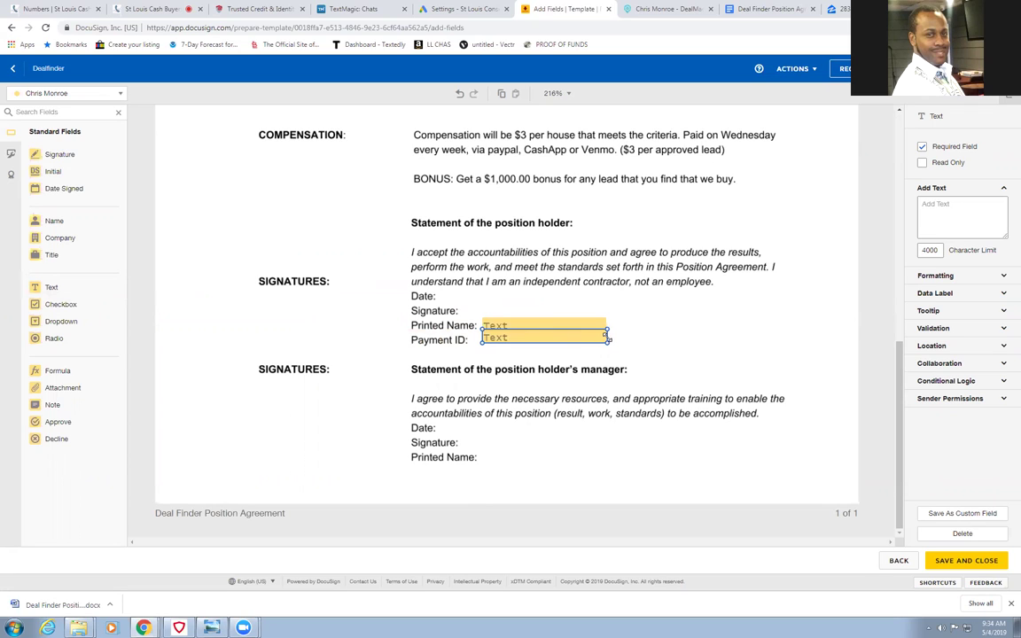
pyautogui.moveTo(581, 335); pyautogui.dragTo(582, 341)
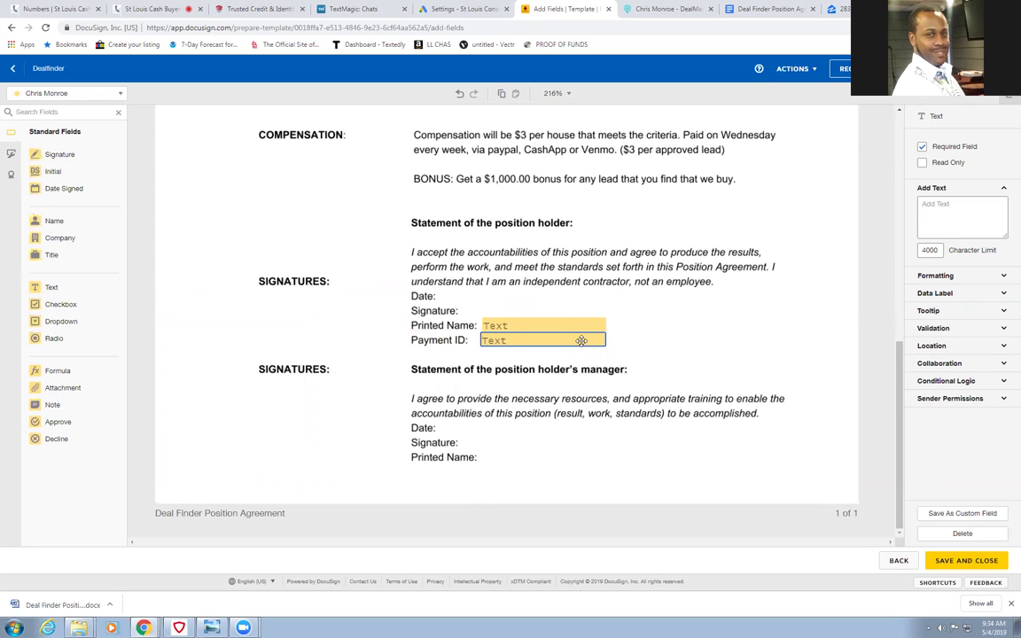
# - Duplicate the Payment ID Text field and place the copy beside the manager's Printed Name
pyautogui.rightClick(583, 342)
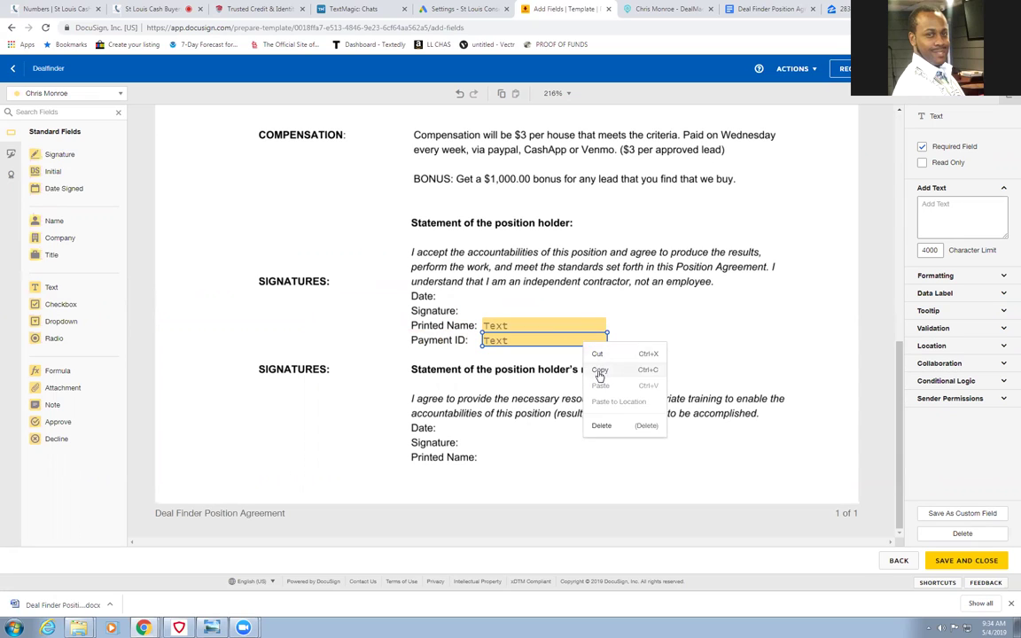
pyautogui.click(599, 376)
pyautogui.rightClick(576, 360)
pyautogui.click(587, 440)
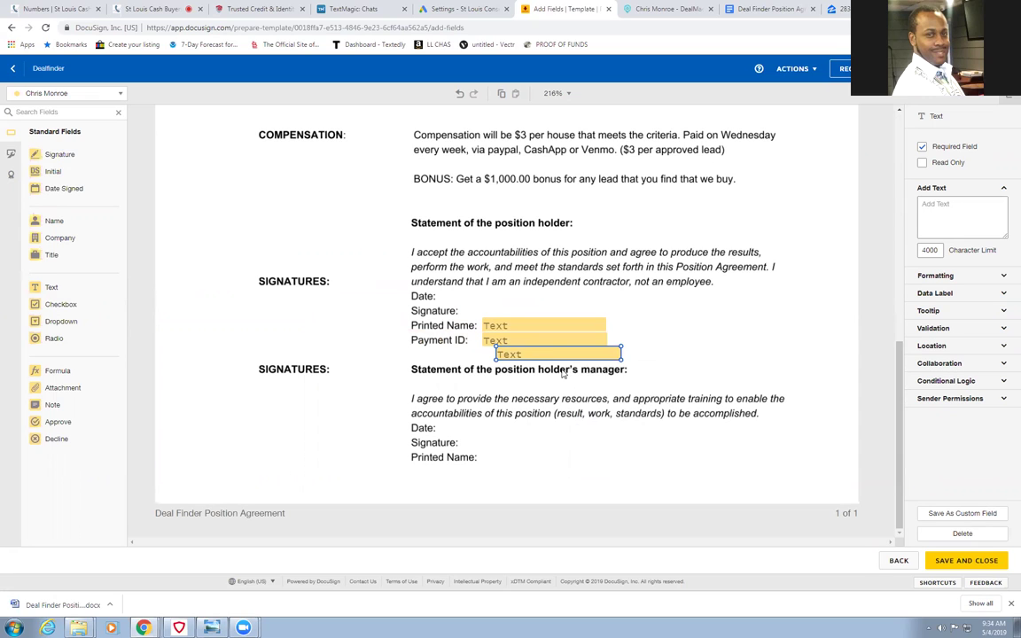
pyautogui.moveTo(553, 358); pyautogui.dragTo(536, 459)
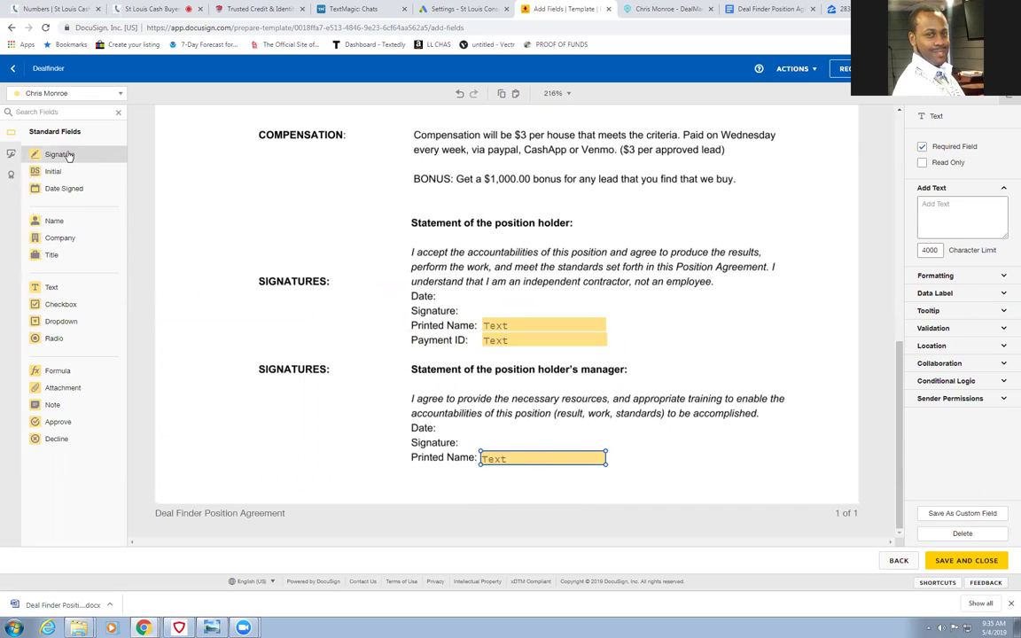
# - Add a Signature field and a Date Signed field to both the manager's and the position holder's signature blocks
pyautogui.moveTo(68, 154)
pyautogui.mouseDown()
pyautogui.moveTo(473, 421)
pyautogui.moveTo(458, 420)
pyautogui.mouseUp()
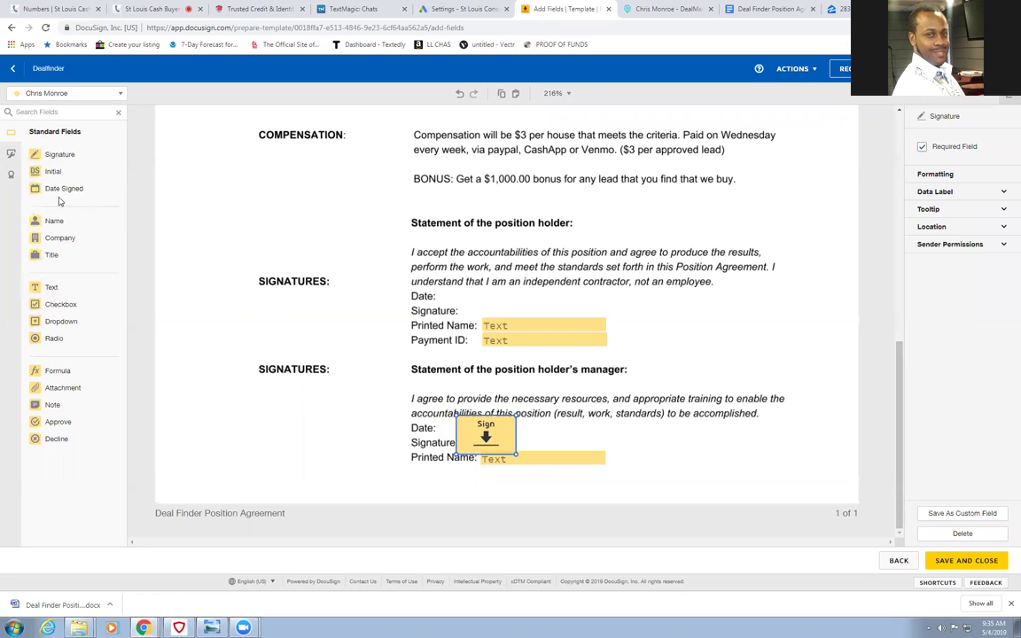
pyautogui.moveTo(55, 156)
pyautogui.mouseDown()
pyautogui.moveTo(326, 237)
pyautogui.moveTo(407, 250)
pyautogui.moveTo(454, 288)
pyautogui.mouseUp()
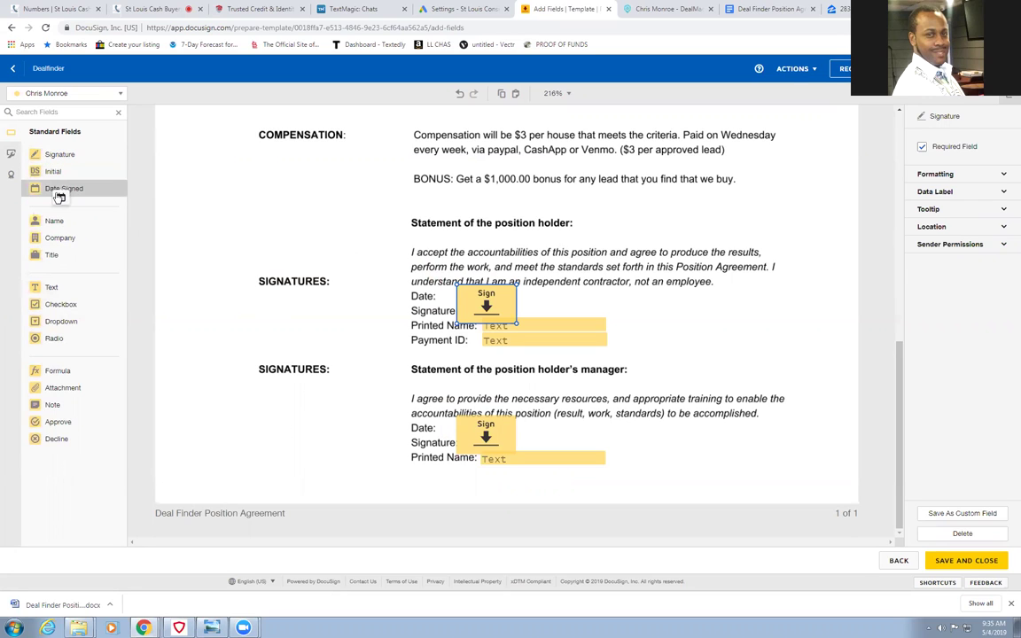
pyautogui.moveTo(62, 188); pyautogui.dragTo(523, 291)
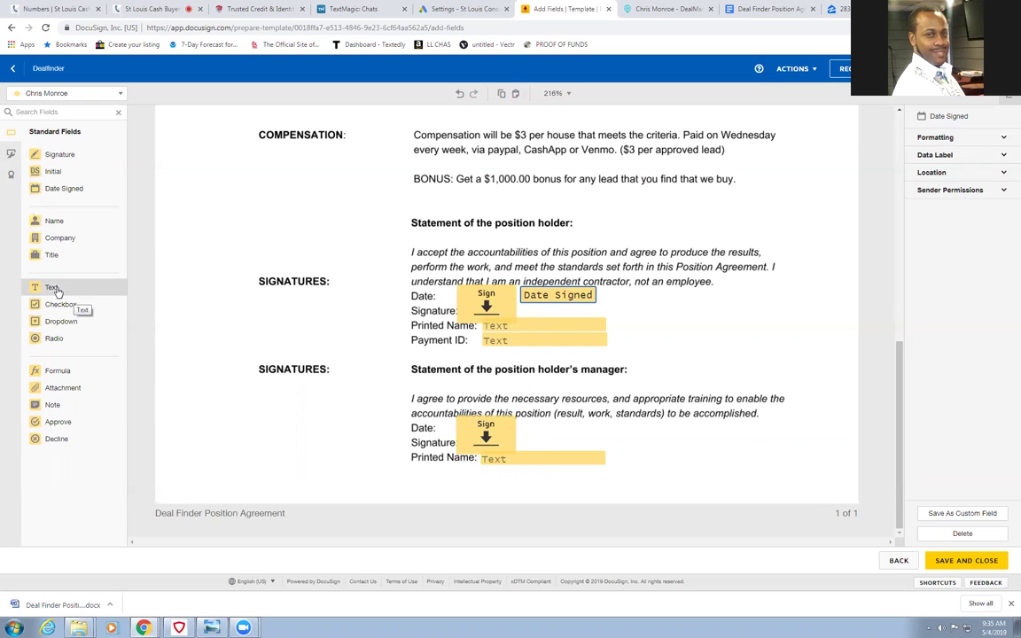
pyautogui.scroll(15, 542, 303)
pyautogui.scroll(-1, 501, 268)
pyautogui.scroll(-15, 501, 268)
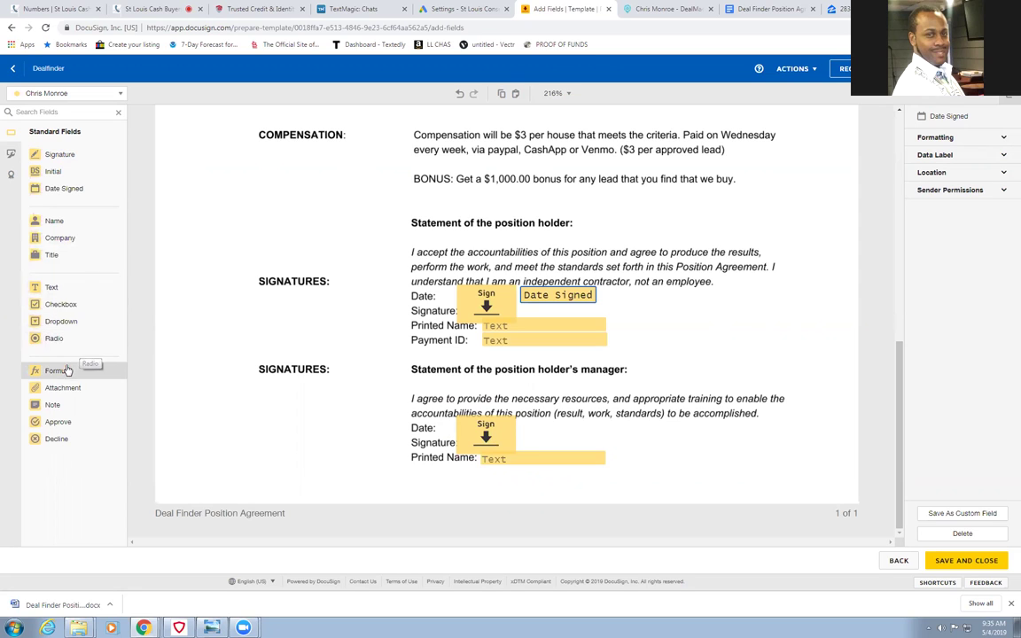
pyautogui.moveTo(84, 187); pyautogui.dragTo(557, 425)
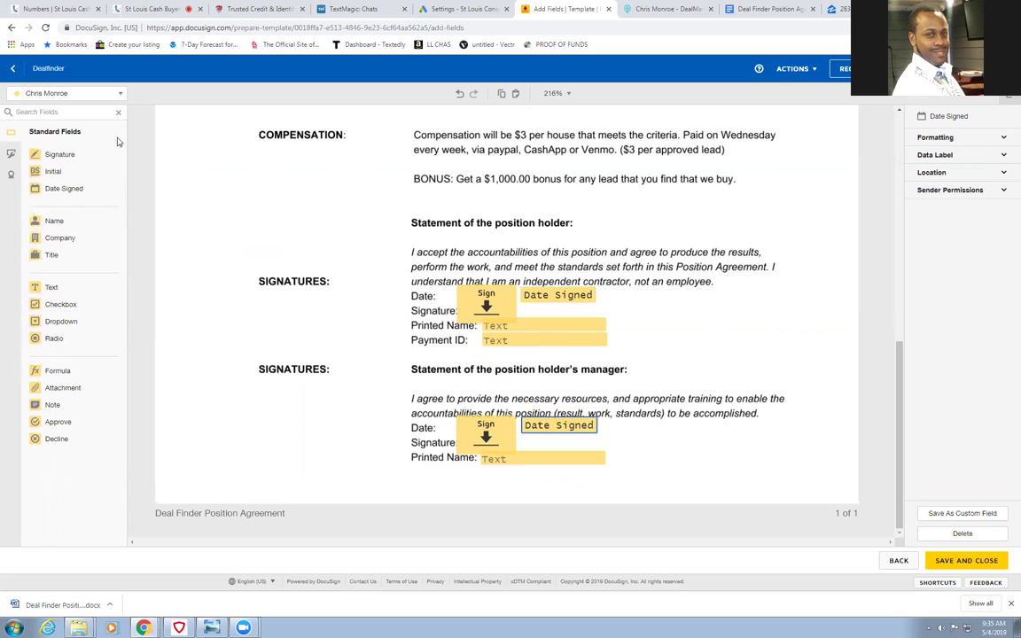
# - Return to the template's recipient setup and add a second recipient with the role Deal Finder
pyautogui.click(12, 68)
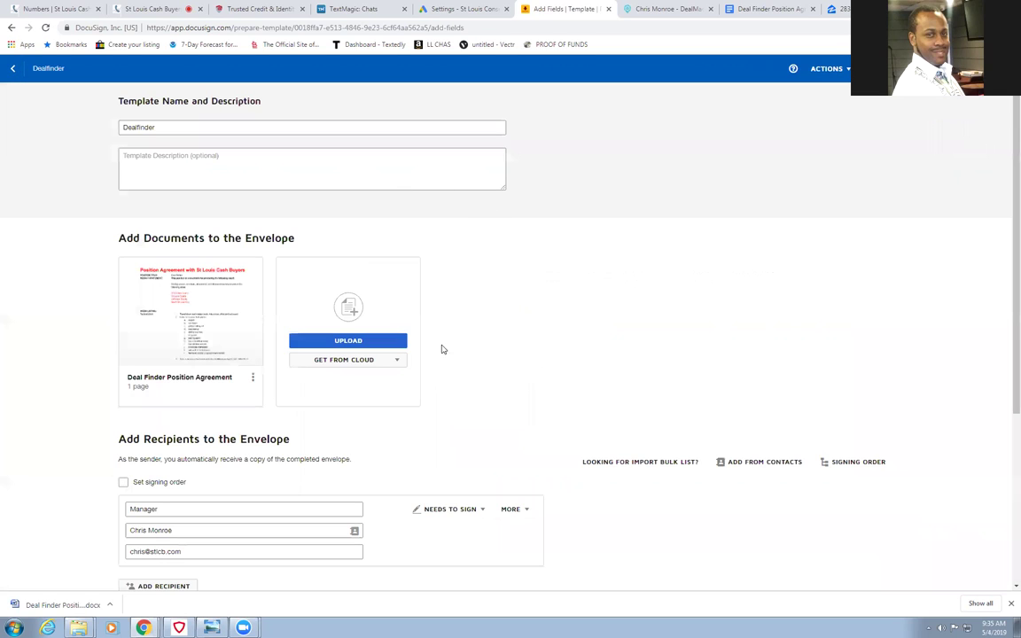
pyautogui.scroll(-3, 399, 369)
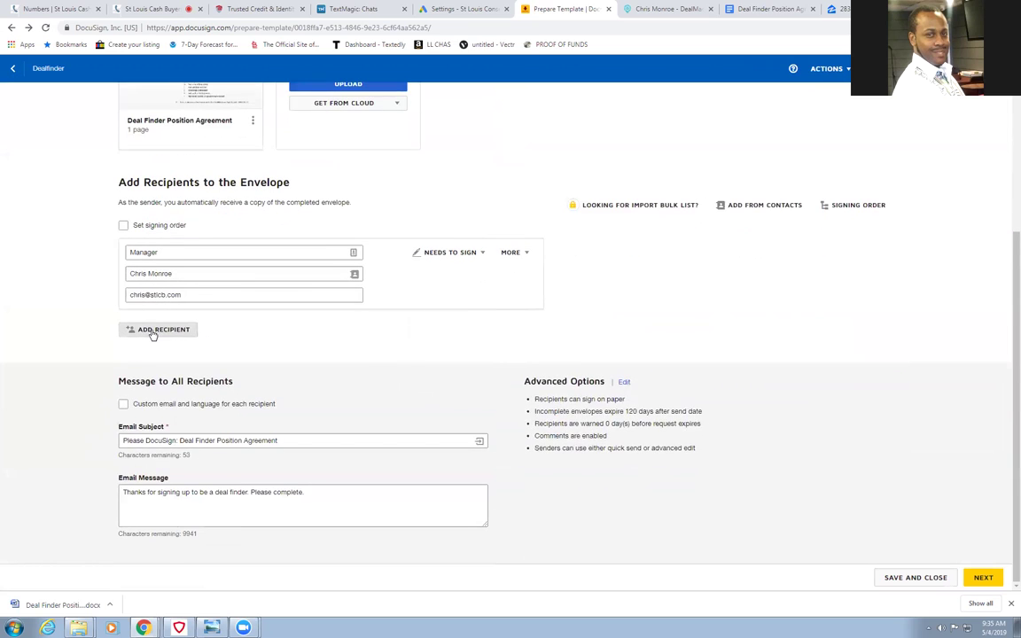
pyautogui.click(153, 330)
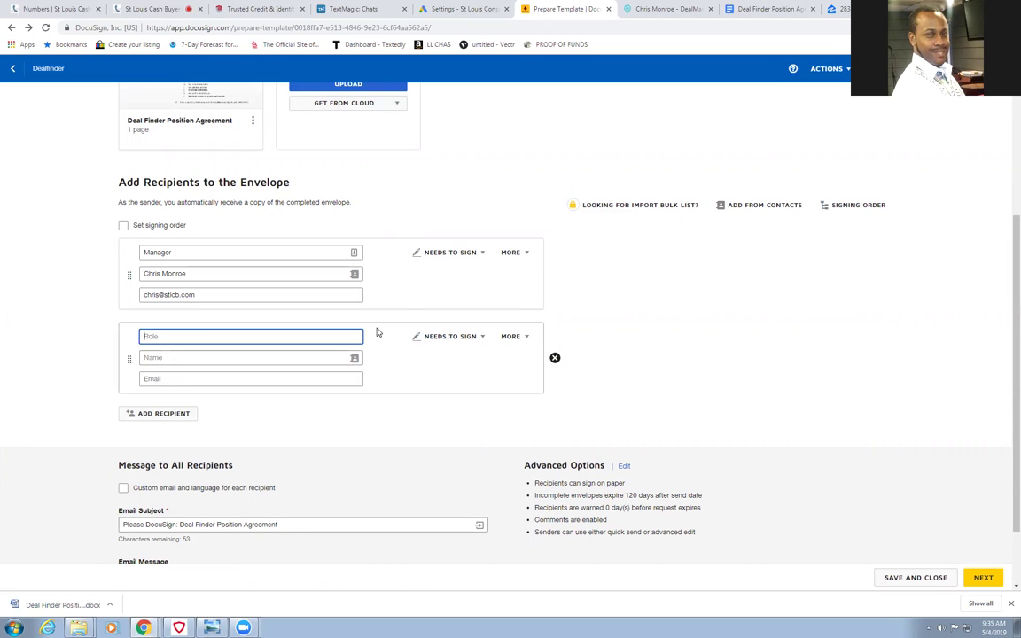
pyautogui.write('Deal Finder')
pyautogui.click(267, 359)
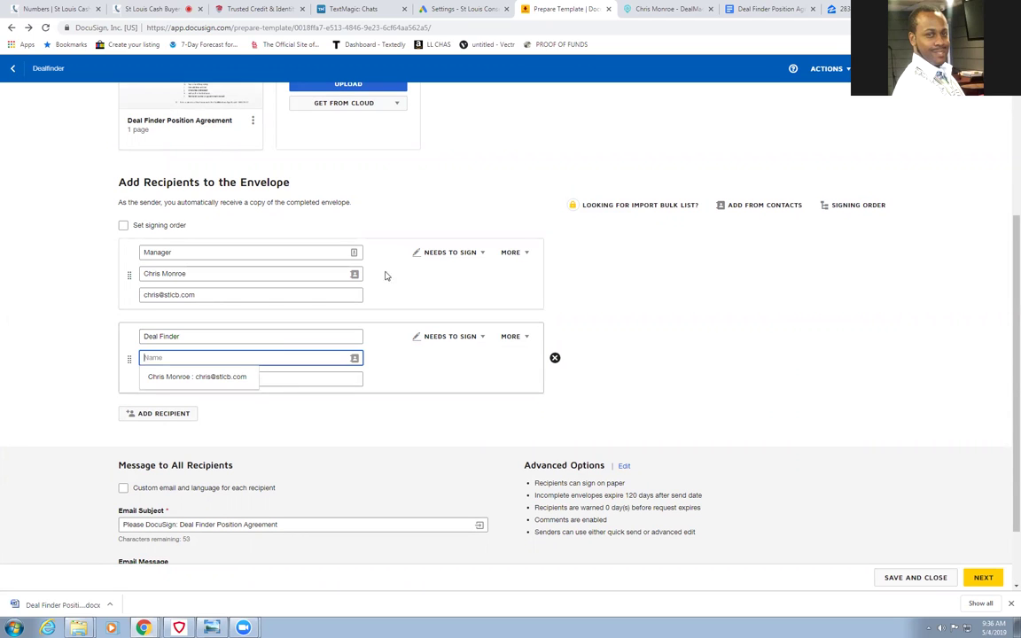
# - Copy the team member's email address from DealMachine and paste it as the Deal Finder recipient's email in DocuSign
pyautogui.click(663, 7)
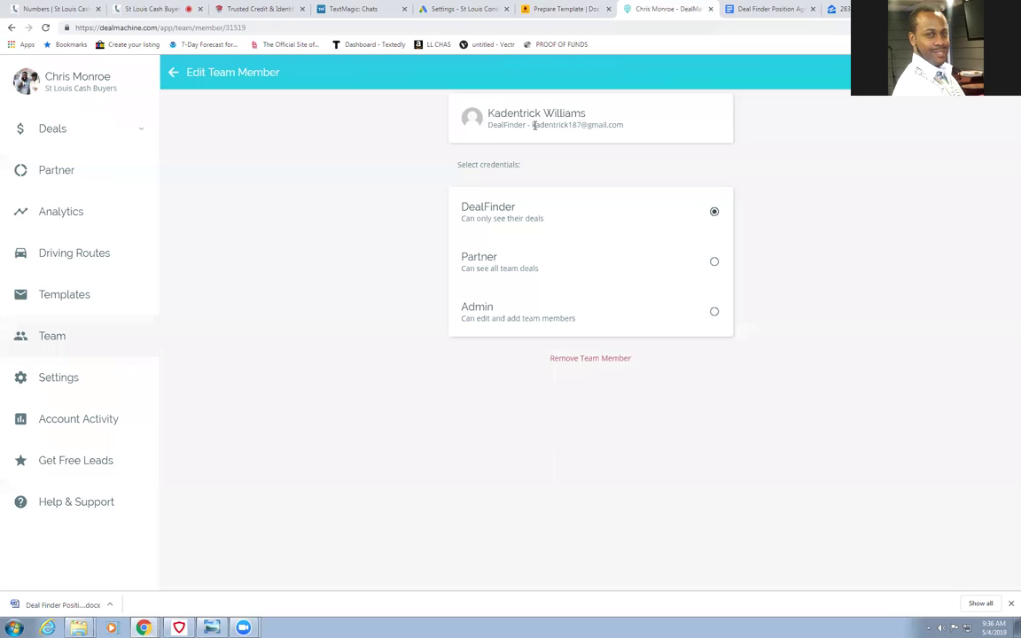
pyautogui.moveTo(531, 125); pyautogui.dragTo(618, 127)
pyautogui.rightClick(624, 125)
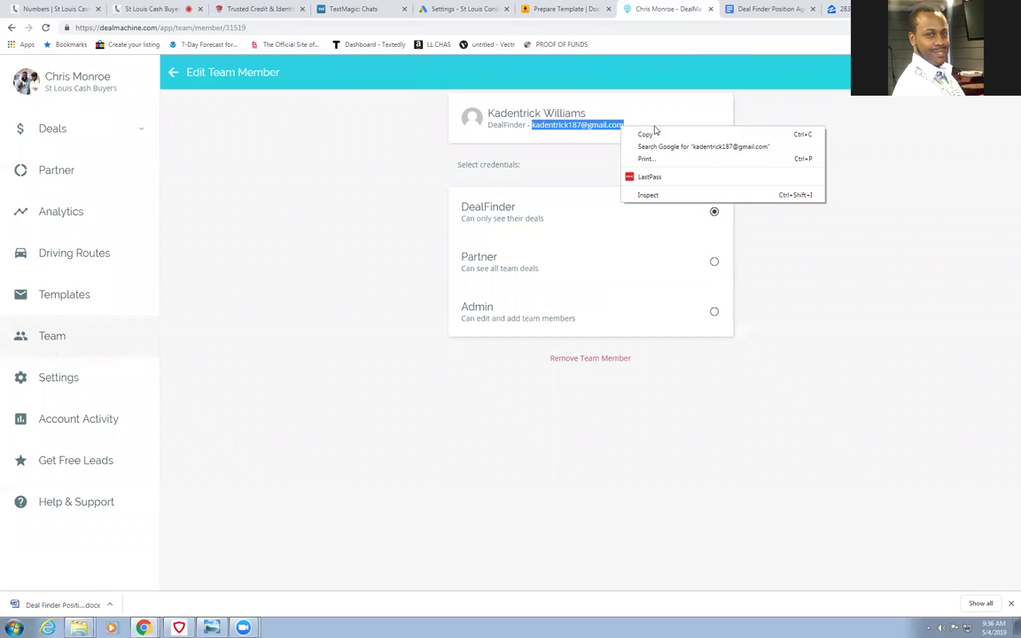
pyautogui.click(651, 135)
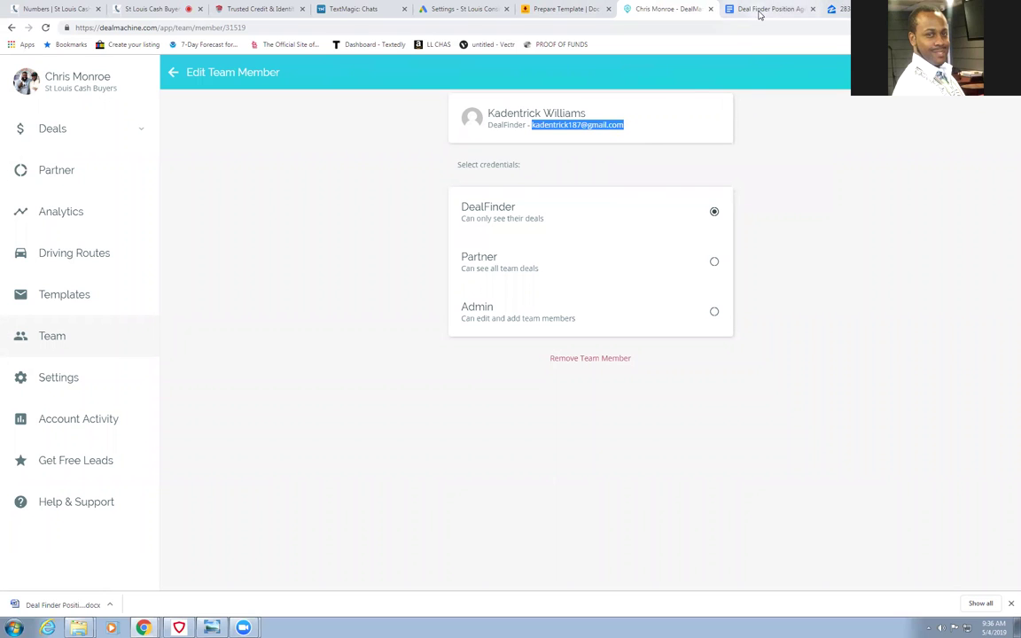
pyautogui.click(568, 9)
pyautogui.click(209, 359)
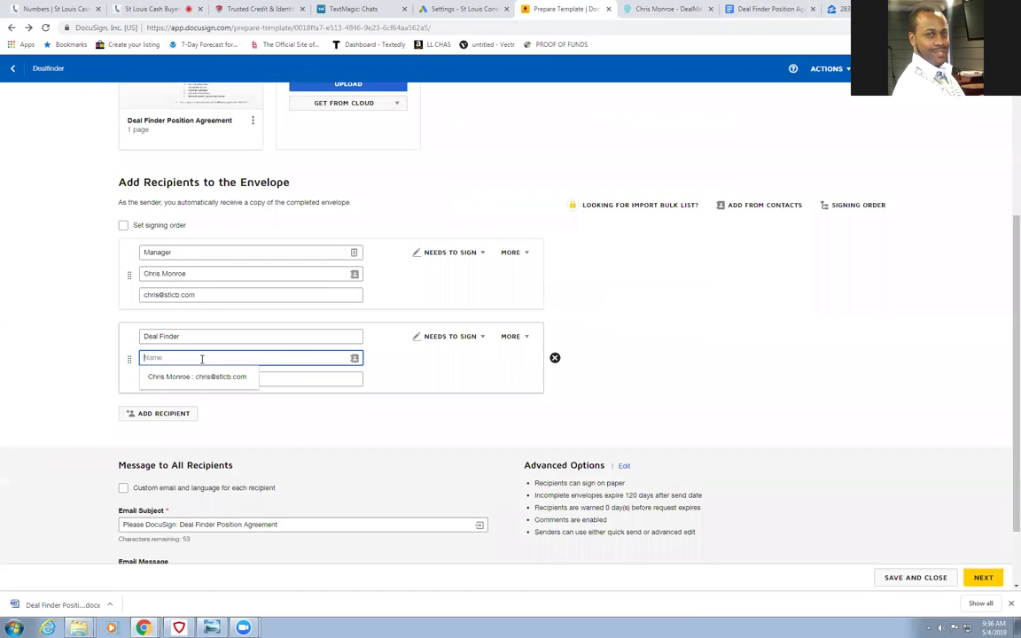
pyautogui.click(216, 379)
pyautogui.rightClick(216, 380)
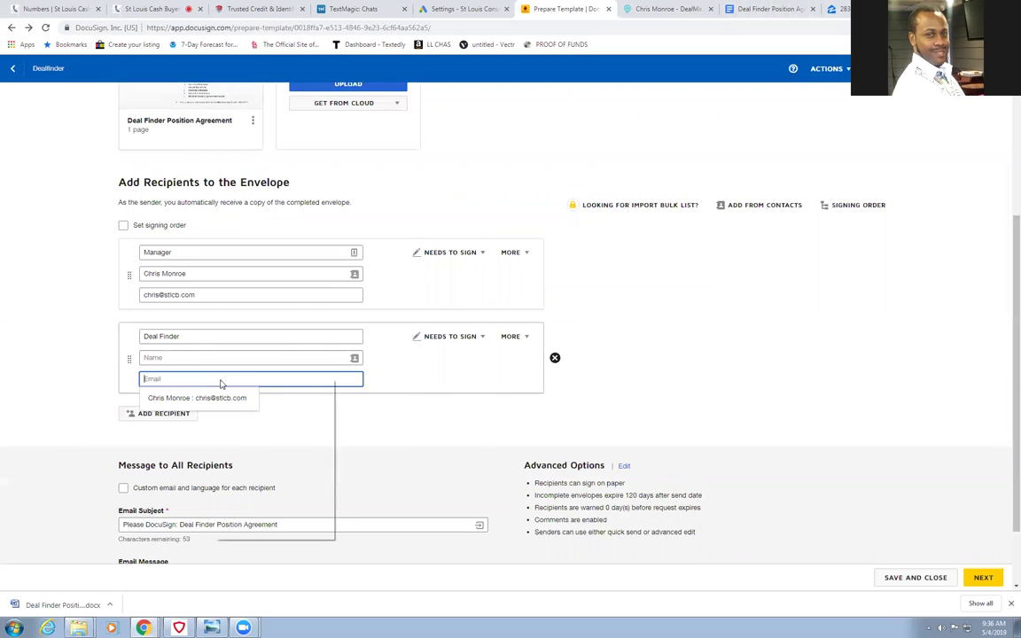
pyautogui.click(239, 440)
# - Copy the team member's full name from DealMachine and paste it as the Deal Finder recipient's name in DocuSign
pyautogui.click(192, 357)
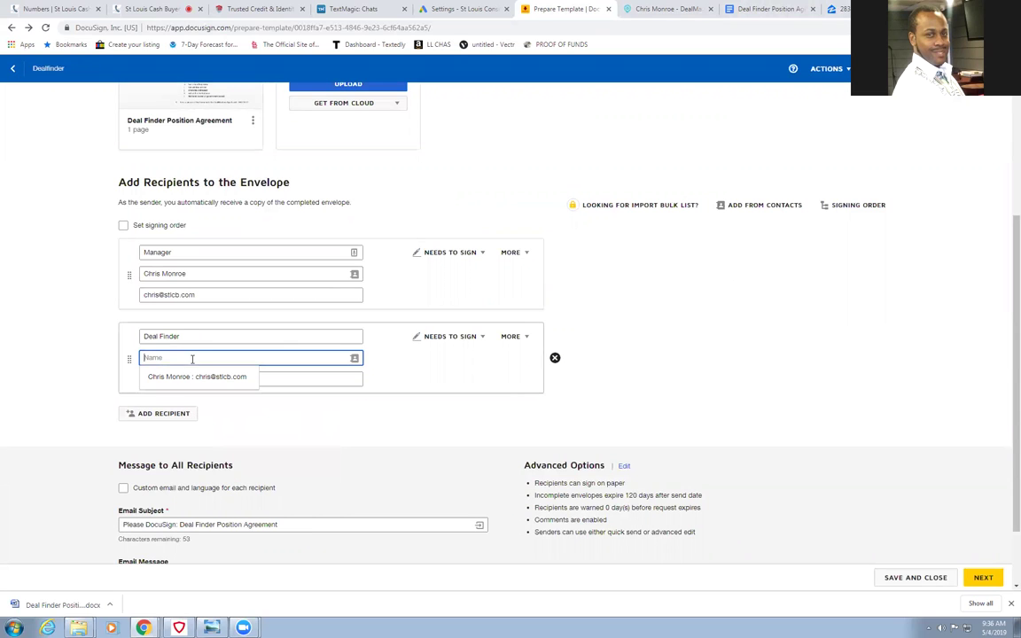
pyautogui.click(669, 9)
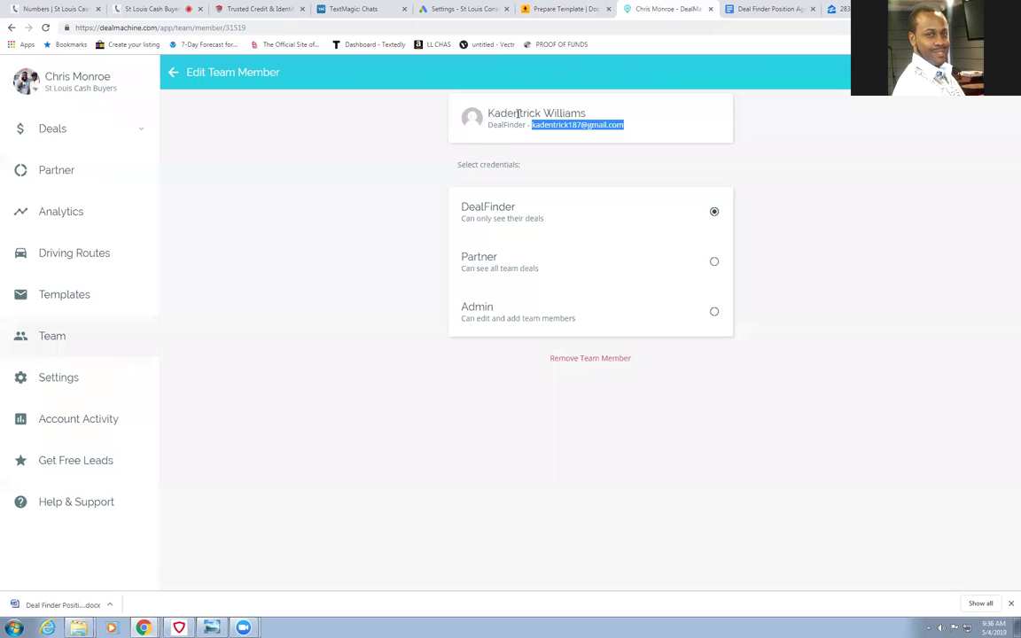
pyautogui.tripleClick(518, 113)
pyautogui.rightClick(523, 114)
pyautogui.click(540, 120)
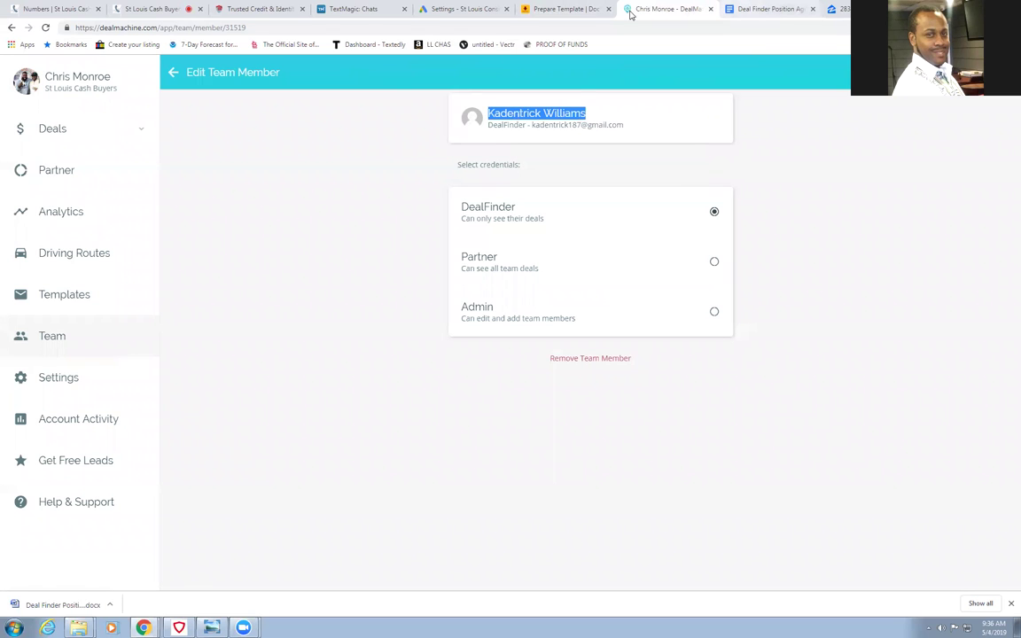
pyautogui.click(561, 9)
pyautogui.rightClick(203, 360)
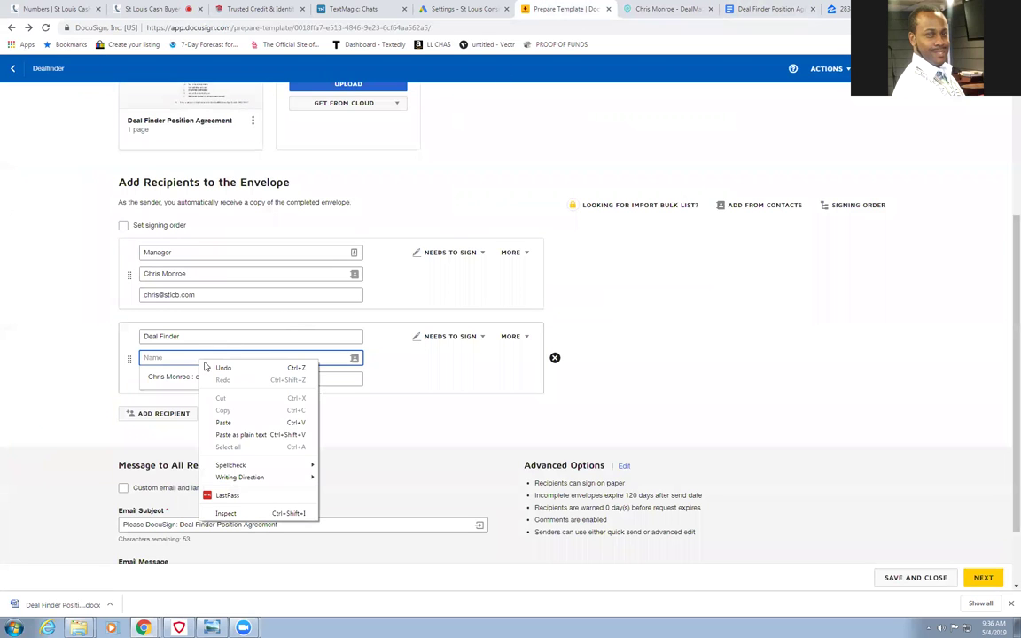
pyautogui.click(222, 422)
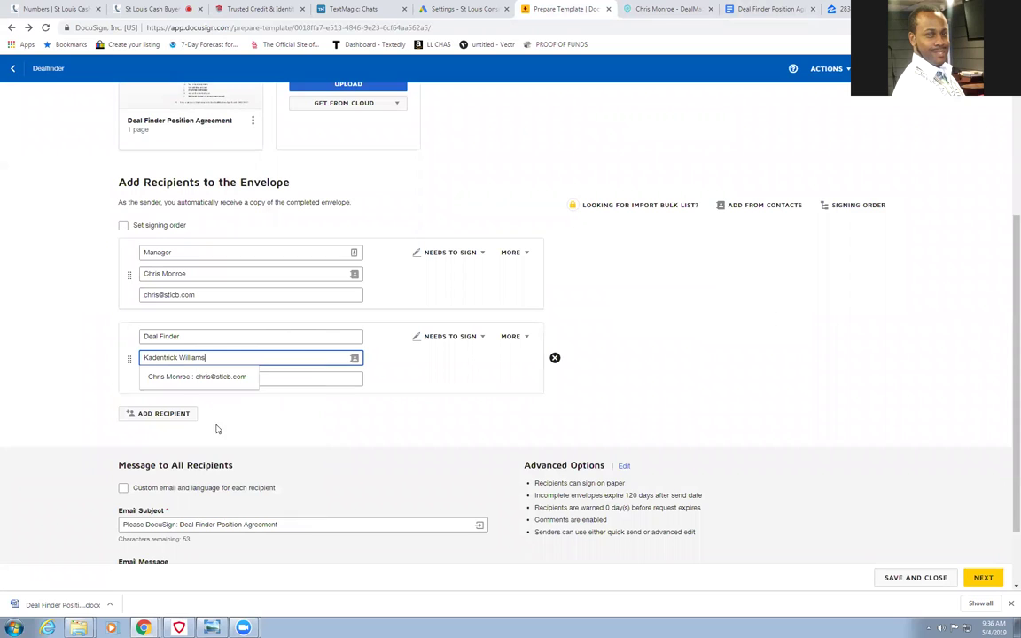
pyautogui.click(102, 399)
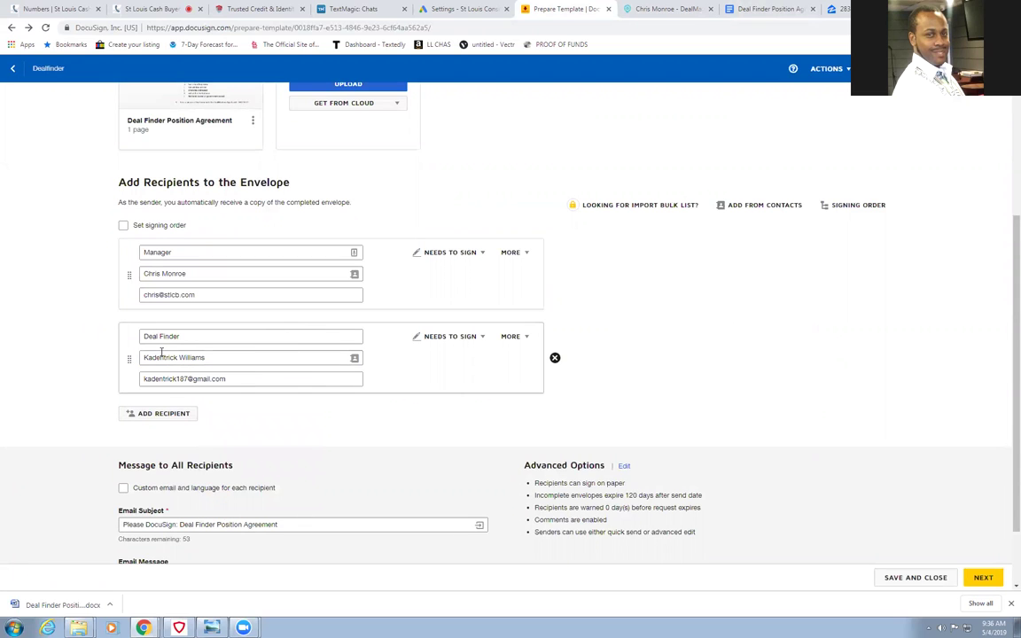
# - Continue to the document's fields and assign the position holder's Date Signed and Signature fields to the Deal Finder recipient
pyautogui.scroll(-1, 215, 487)
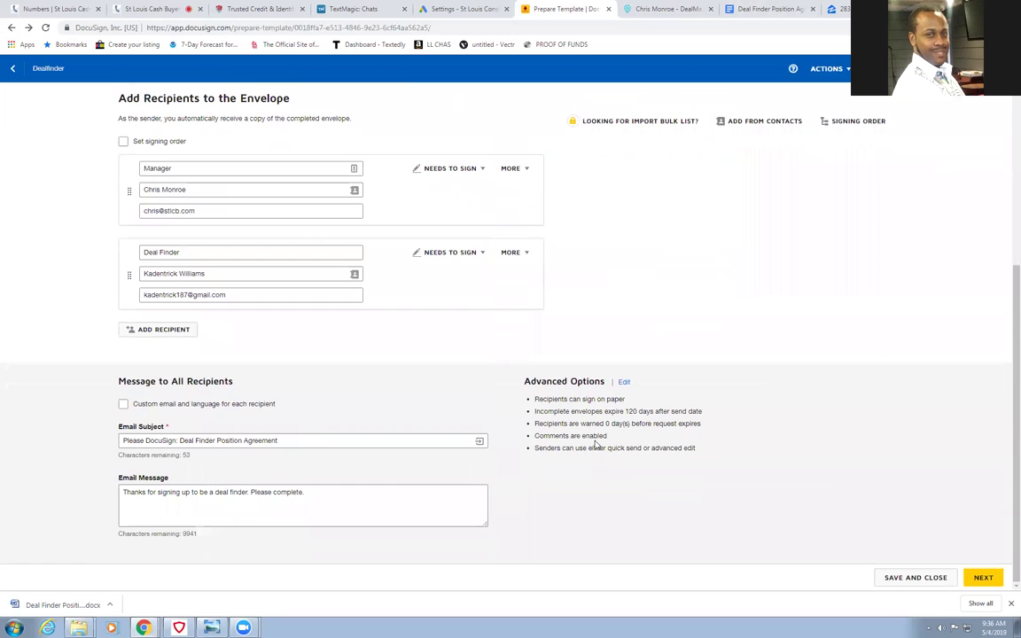
pyautogui.scroll(3, 917, 169)
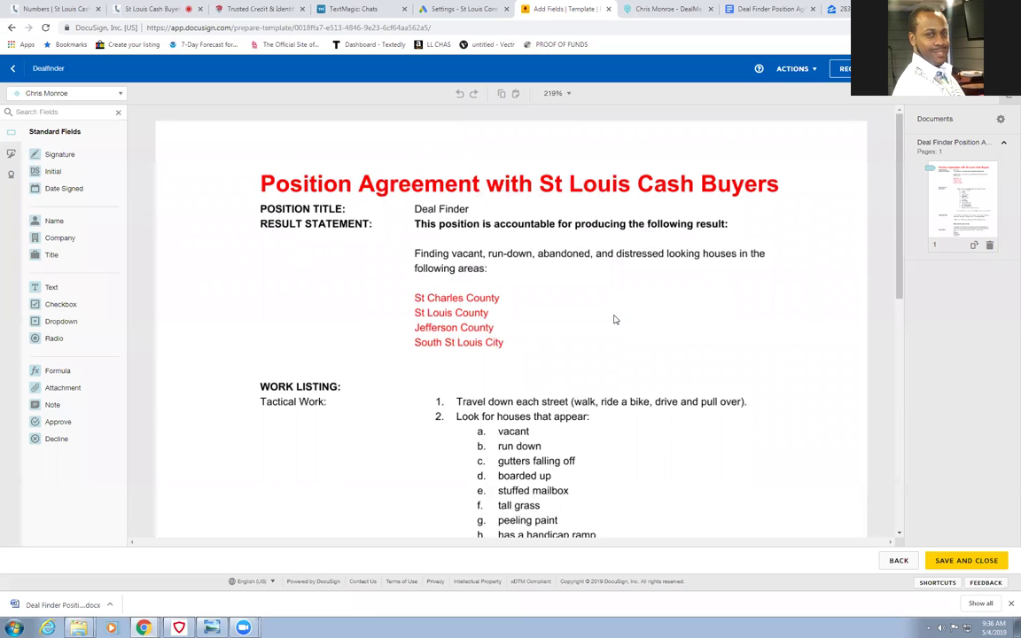
pyautogui.scroll(-5, 615, 319)
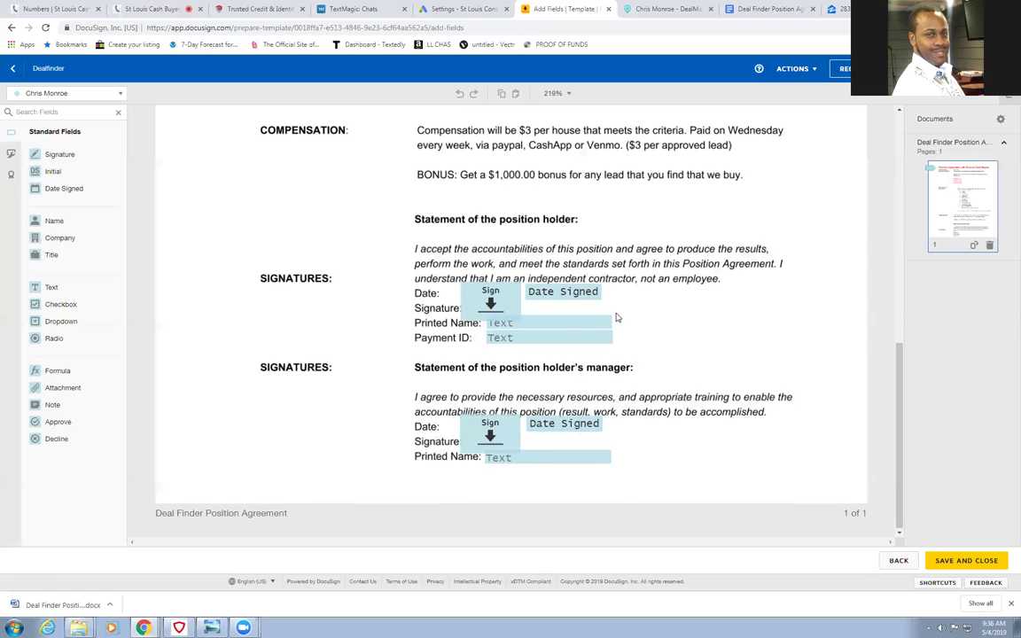
pyautogui.click(558, 291)
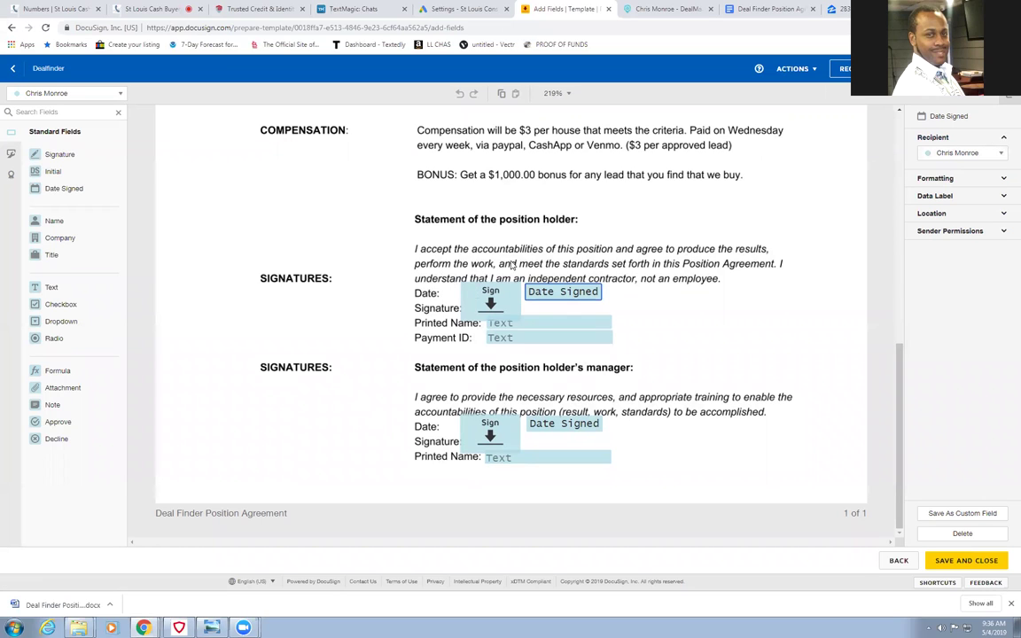
pyautogui.click(957, 153)
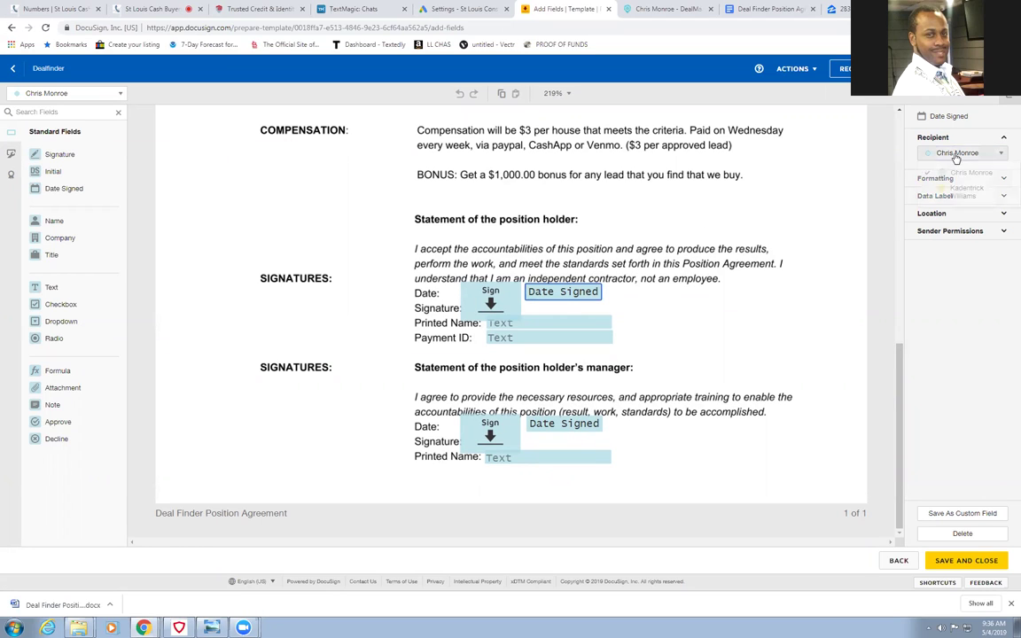
pyautogui.click(955, 188)
pyautogui.click(490, 301)
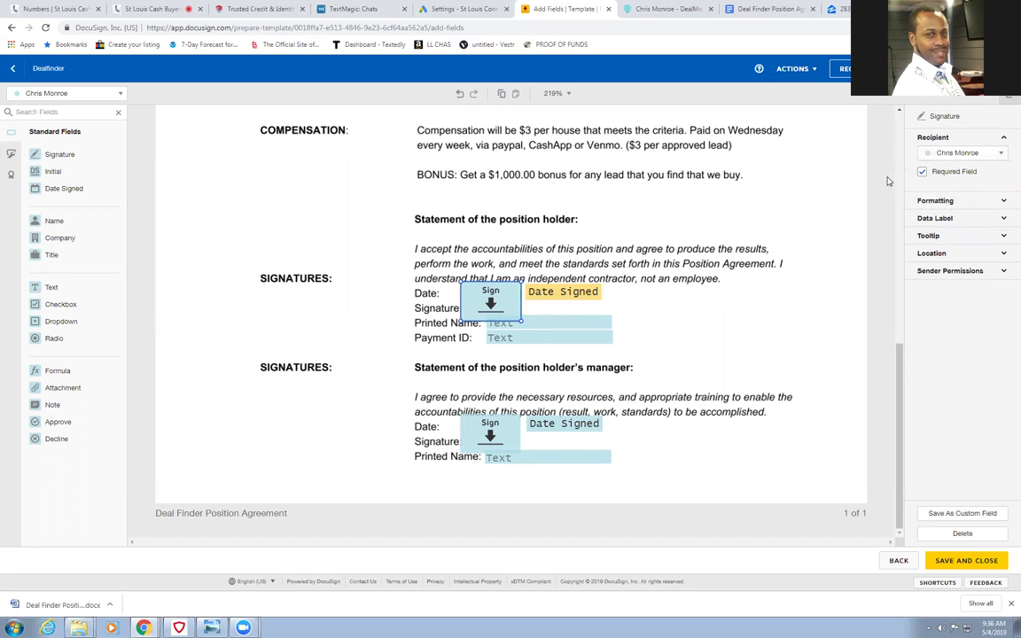
pyautogui.click(988, 155)
pyautogui.click(962, 189)
# - Assign the position holder's Printed Name and Payment ID Text fields to the Deal Finder recipient
pyautogui.click(562, 323)
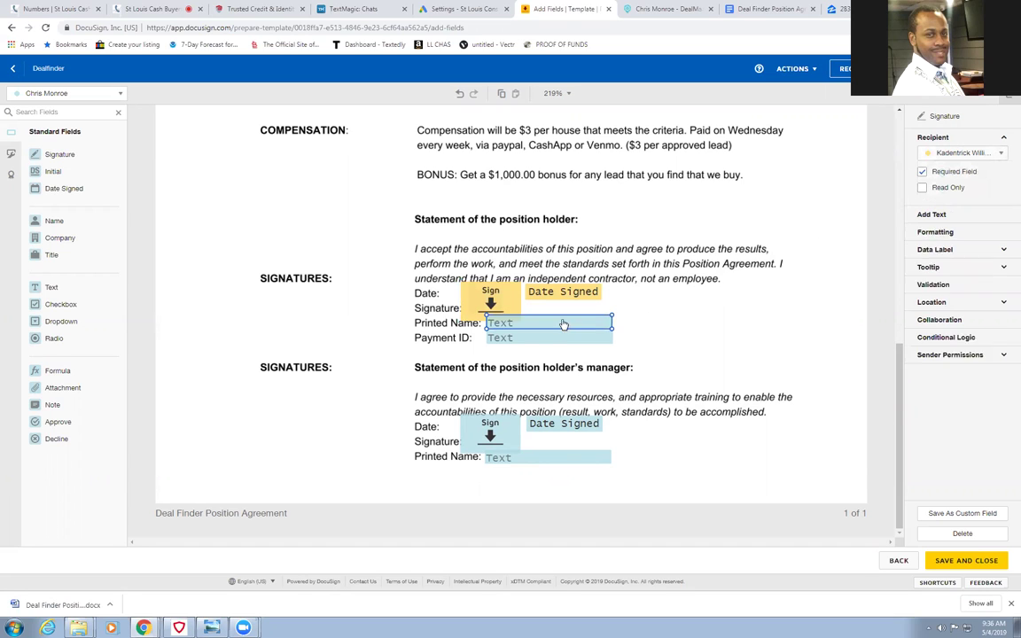
pyautogui.click(958, 153)
pyautogui.click(950, 190)
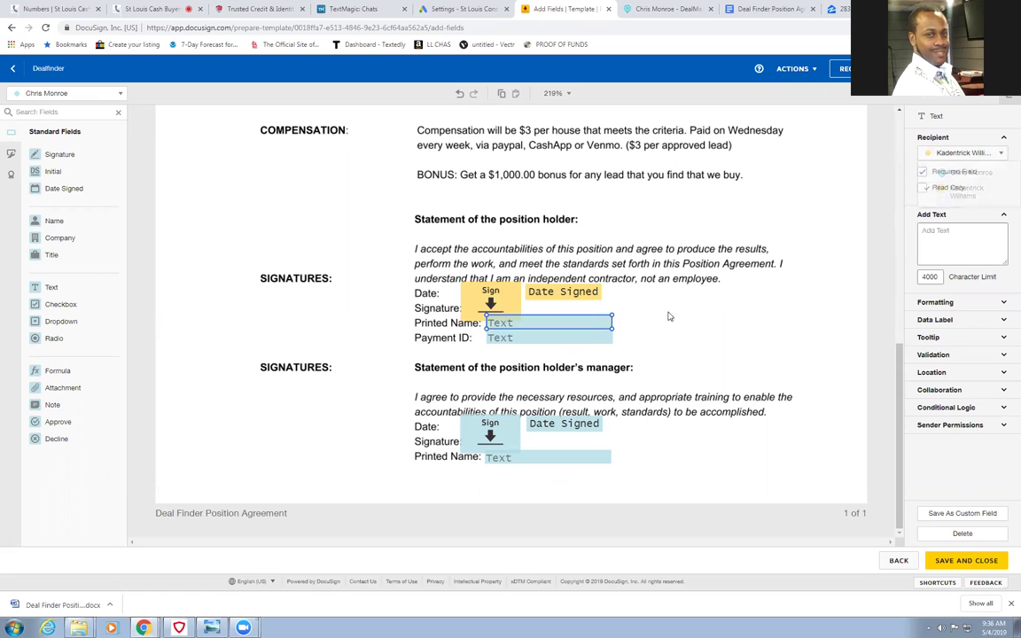
pyautogui.click(580, 340)
pyautogui.click(958, 153)
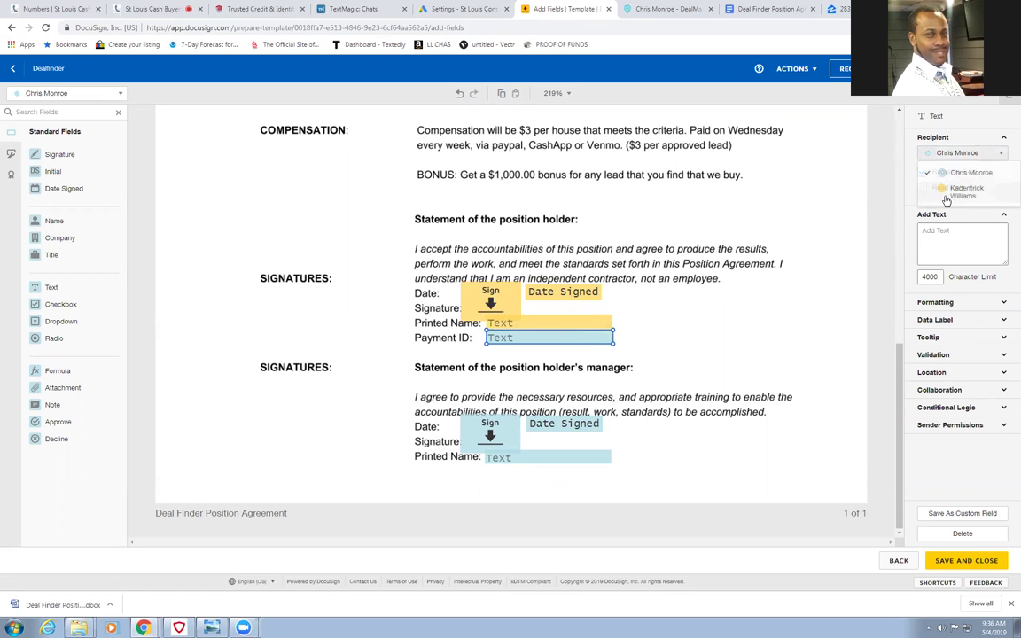
pyautogui.click(947, 192)
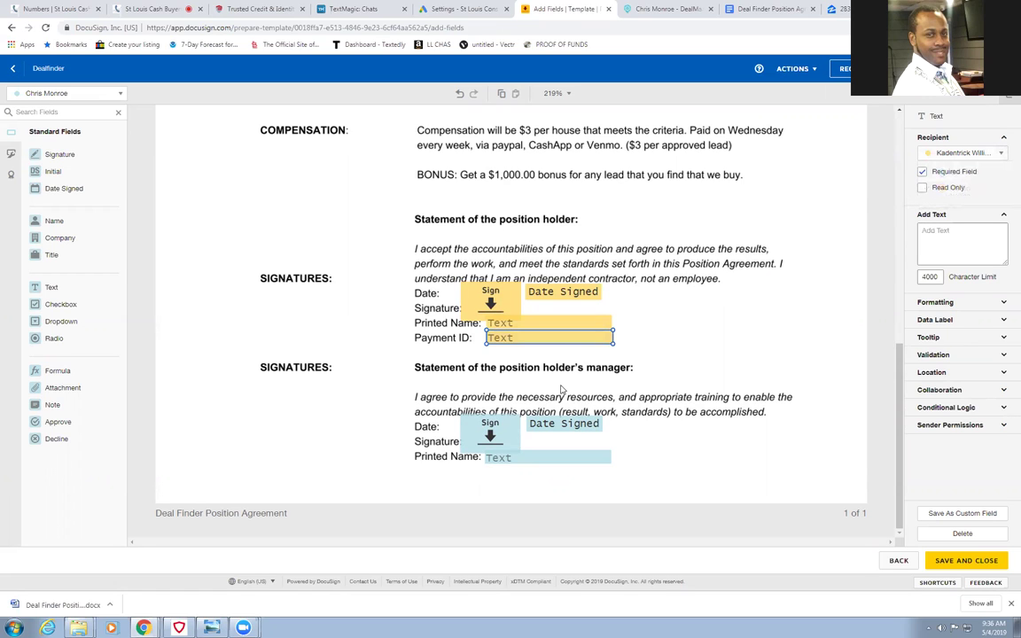
# - Check the recipient of the manager's Signature field, and save and close the Dealfinder template
pyautogui.click(492, 432)
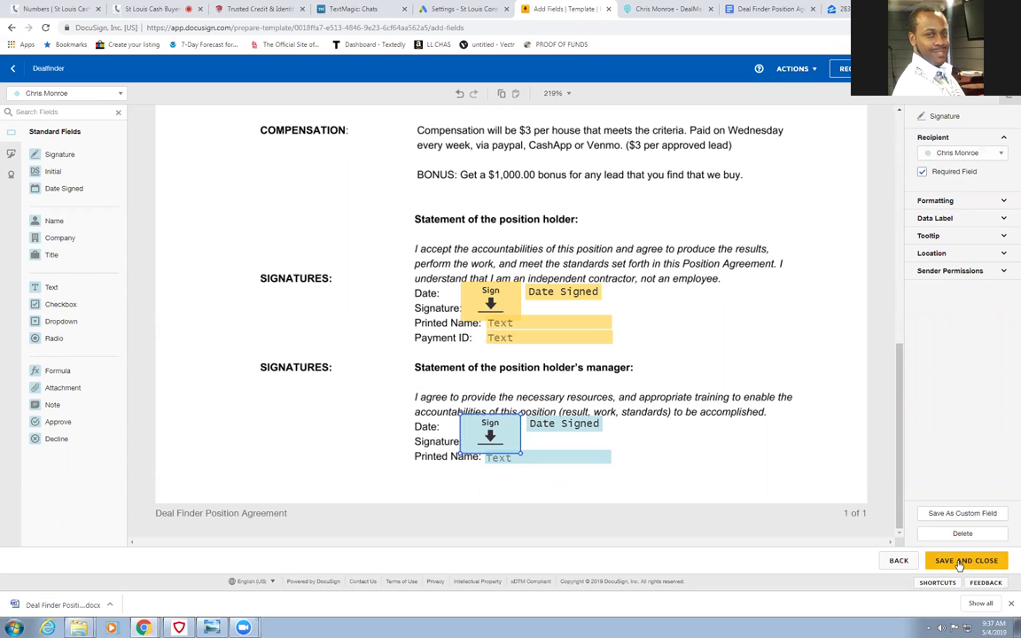
pyautogui.click(960, 562)
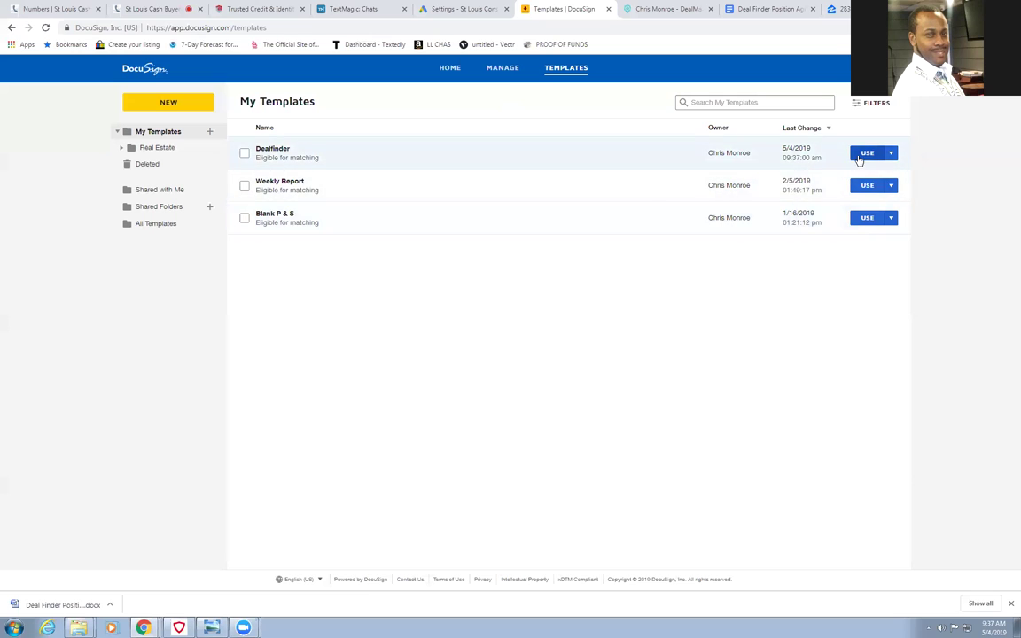
# - Start an envelope from the Dealfinder template, open it for advanced editing, and move the Manager ahead of the Deal Finder in the signing order
pyautogui.click(771, 144)
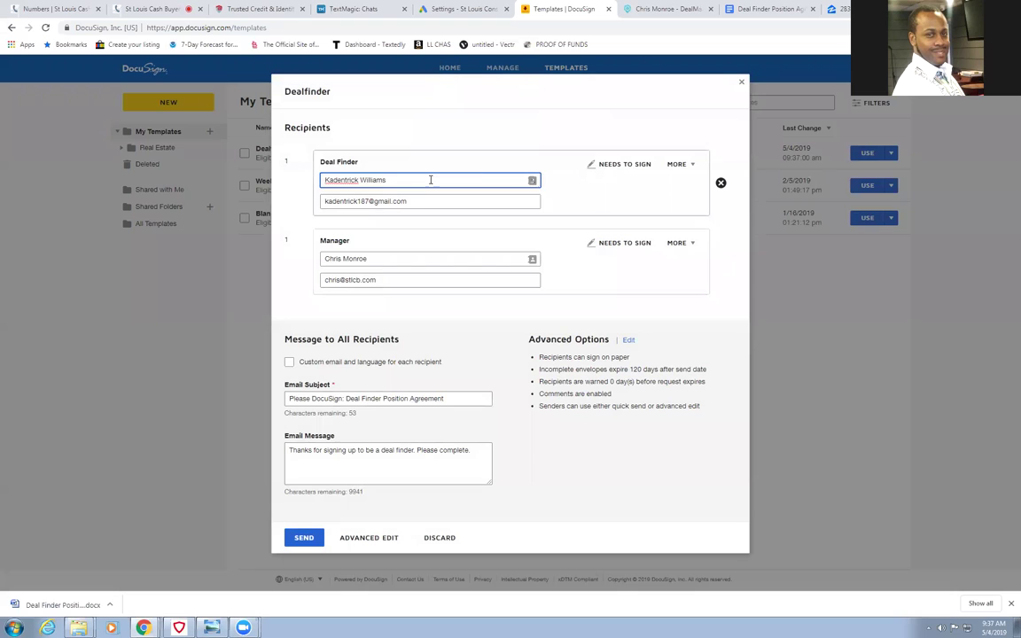
pyautogui.click(382, 217)
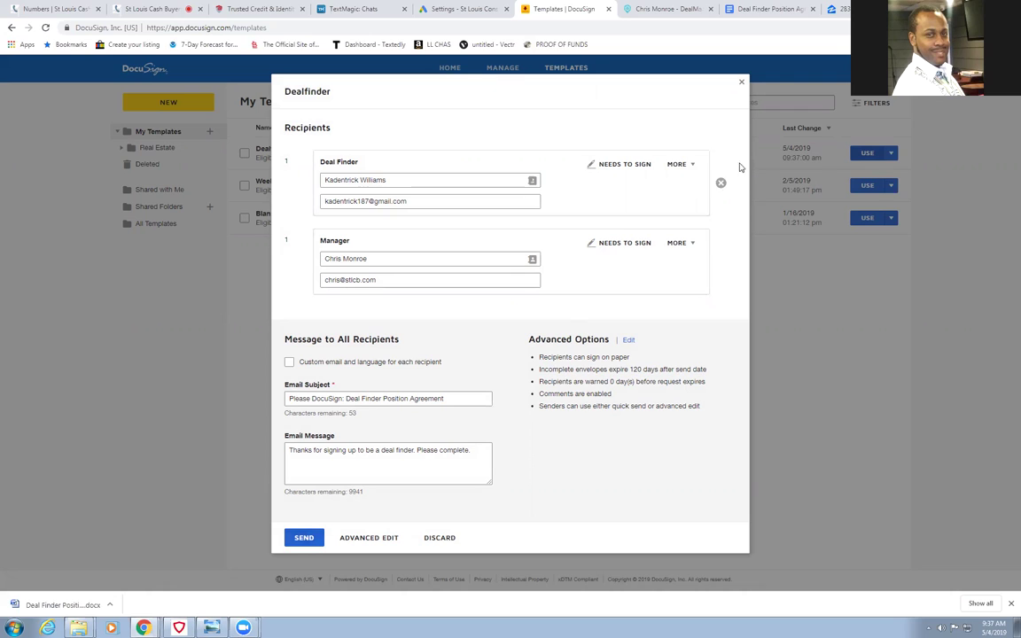
pyautogui.click(692, 165)
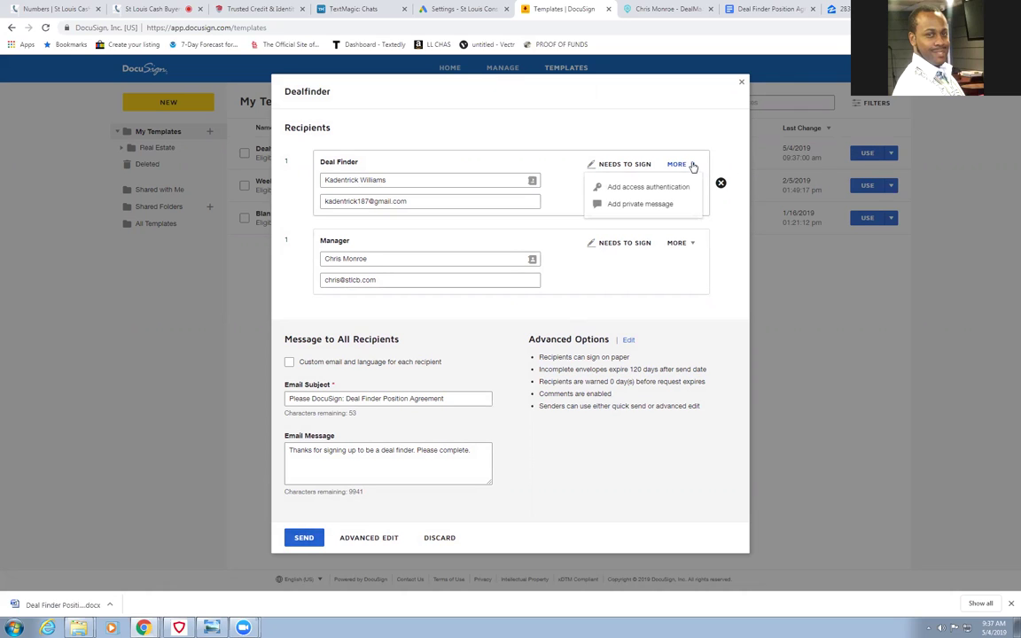
pyautogui.click(369, 538)
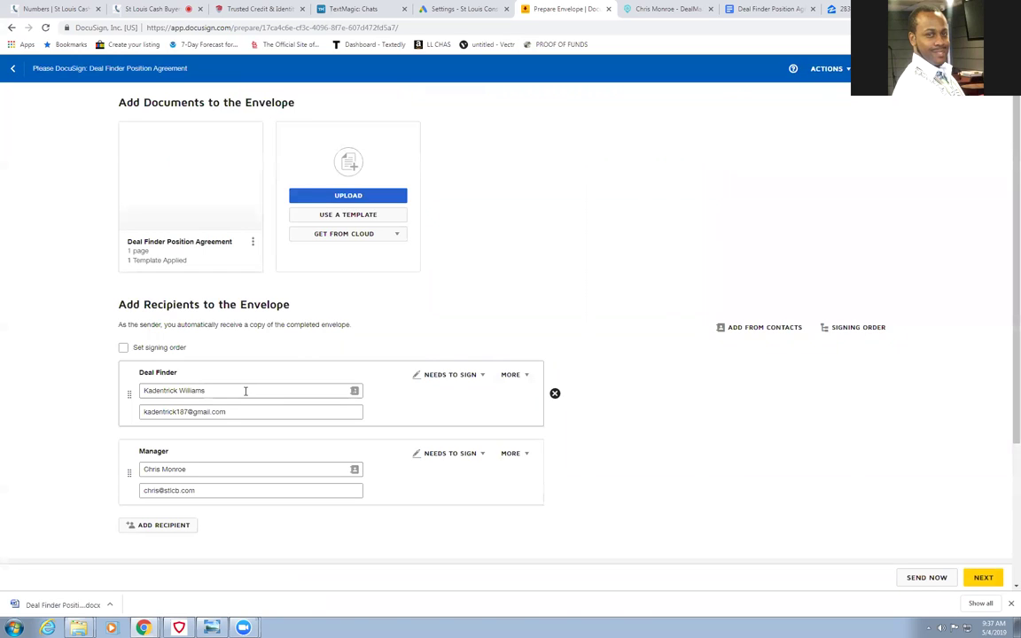
pyautogui.moveTo(126, 475); pyautogui.dragTo(112, 391)
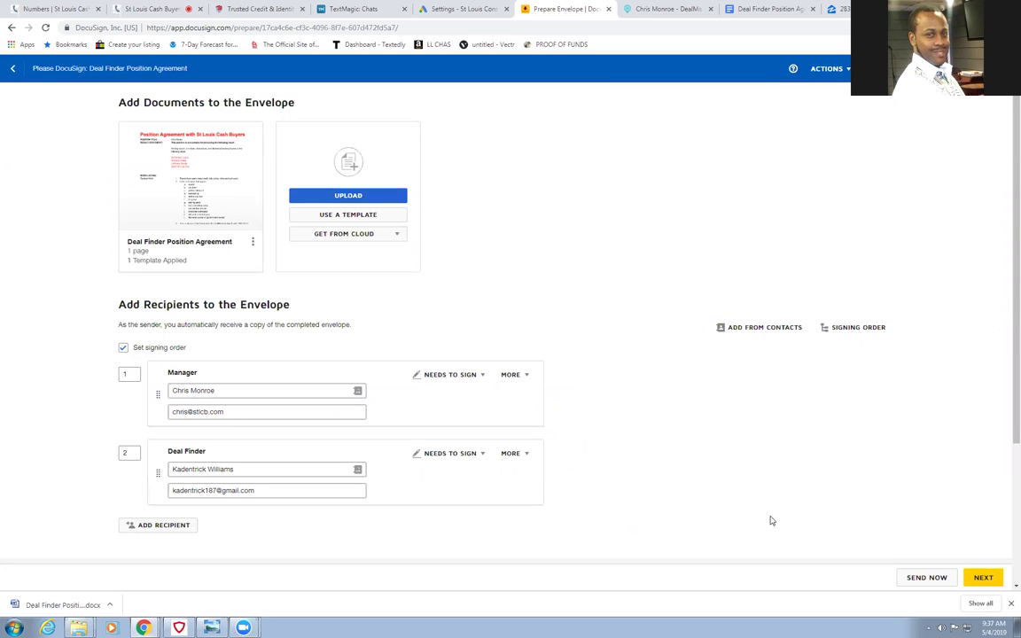
# - Check the recipients of both Signature fields on the agreement, and send the envelope with the option to sign now
pyautogui.click(984, 578)
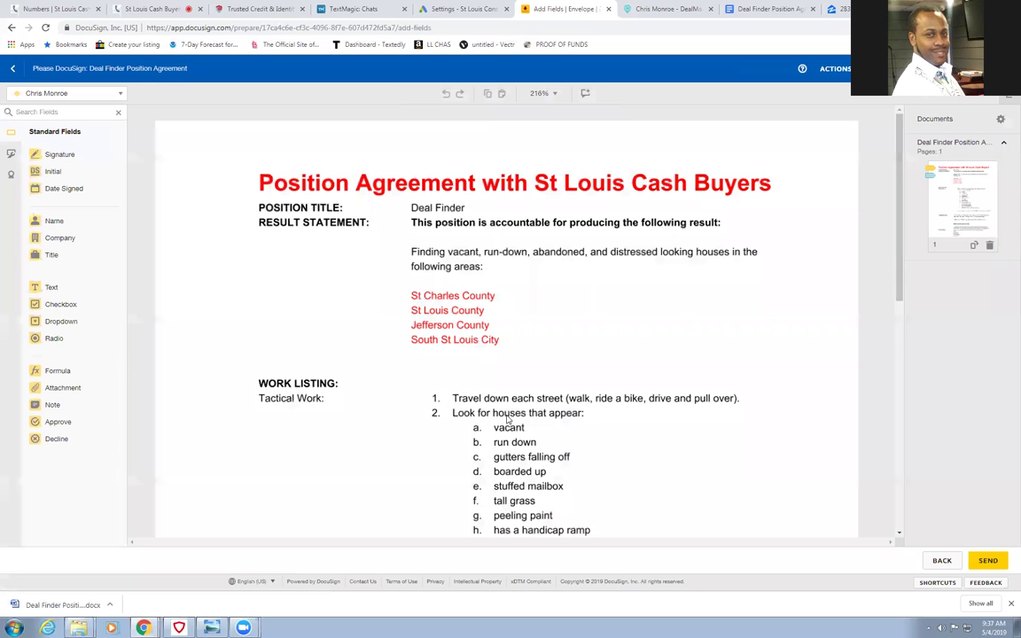
pyautogui.scroll(-8, 618, 401)
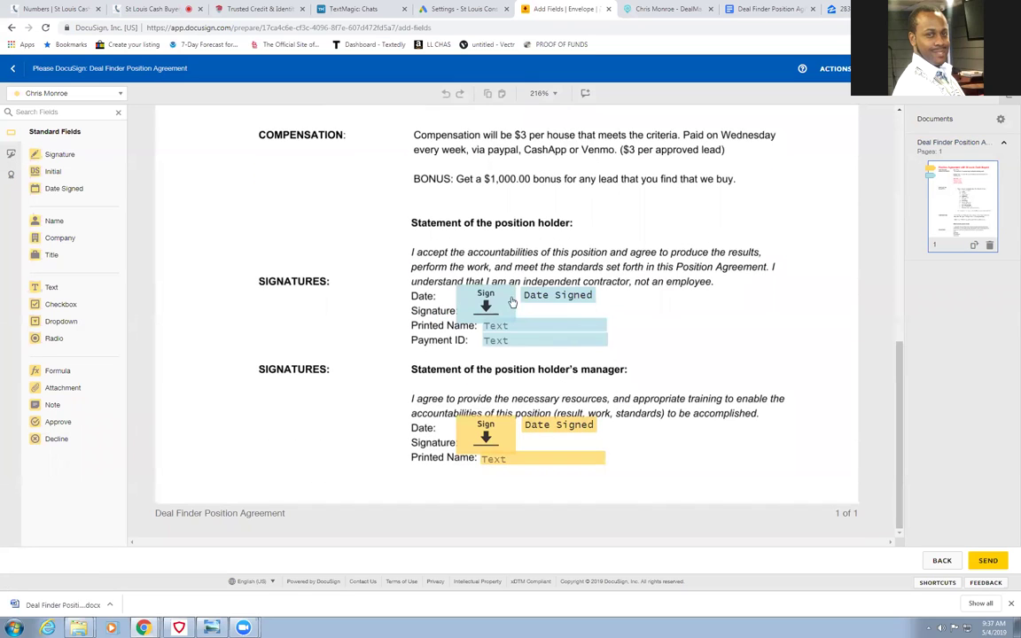
pyautogui.click(476, 307)
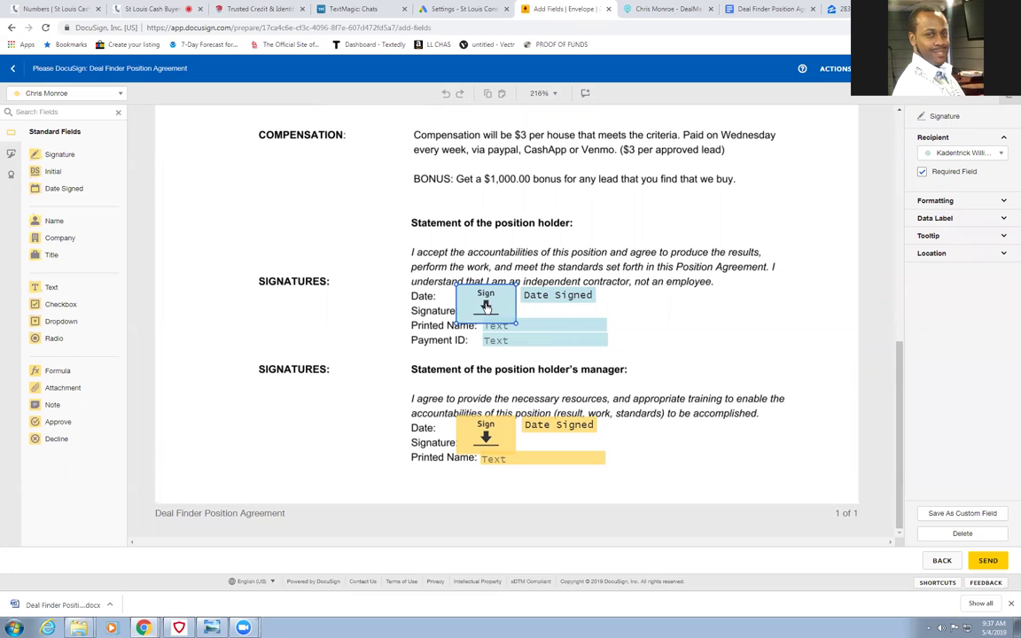
pyautogui.click(486, 433)
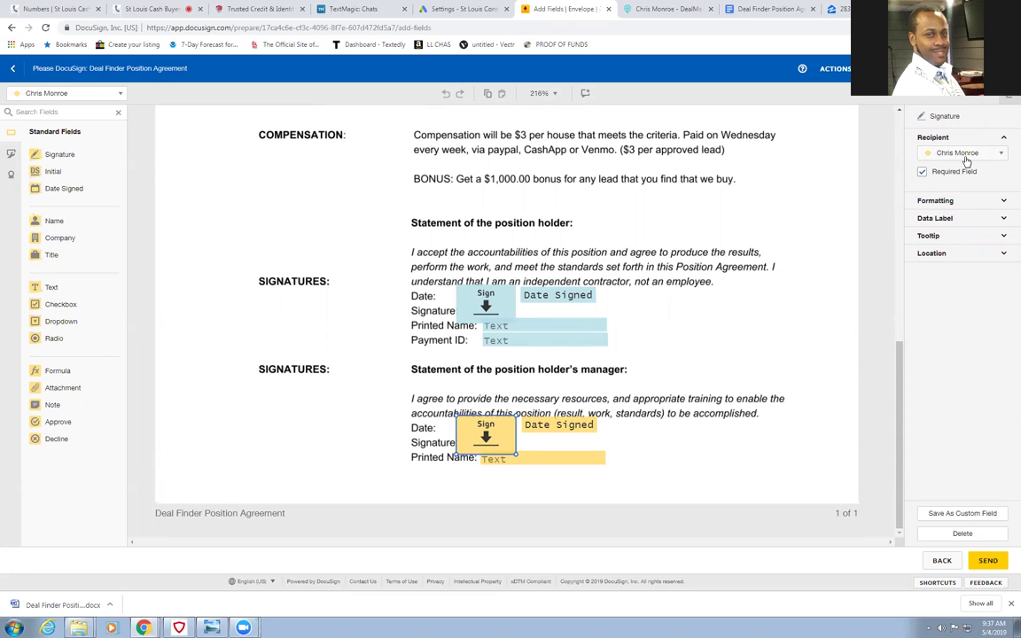
pyautogui.click(987, 560)
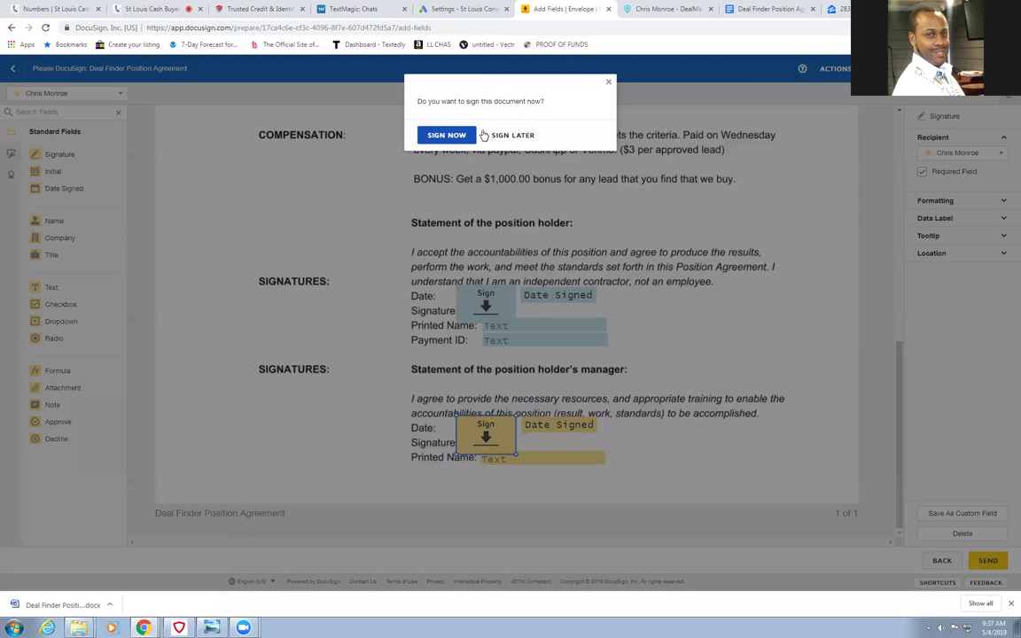
pyautogui.click(486, 135)
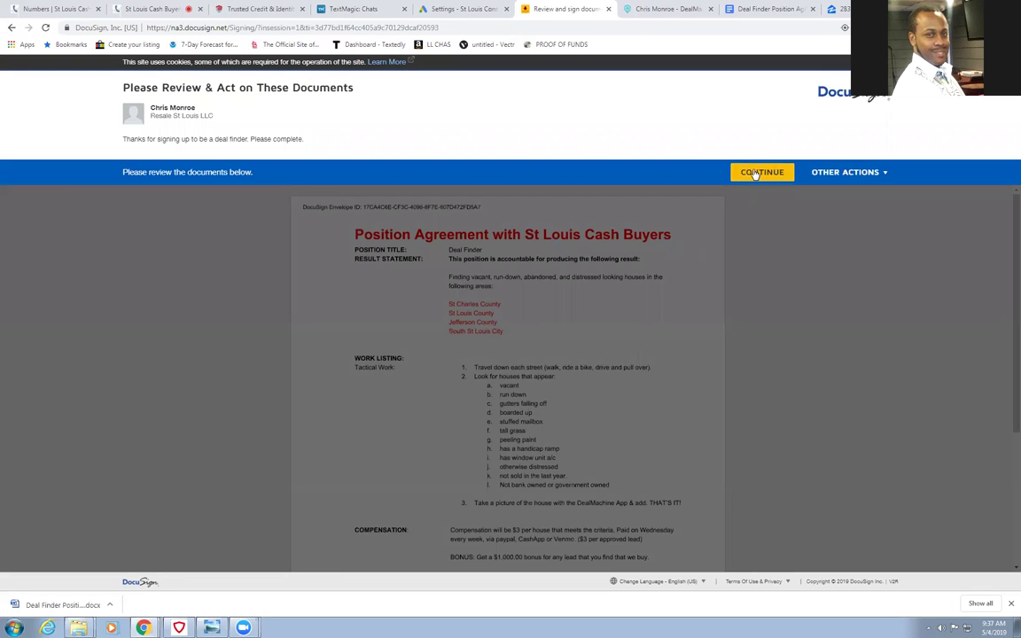
# - Fill in the manager's printed name and signature on the agreement, and finish signing without taking on another document
pyautogui.click(755, 174)
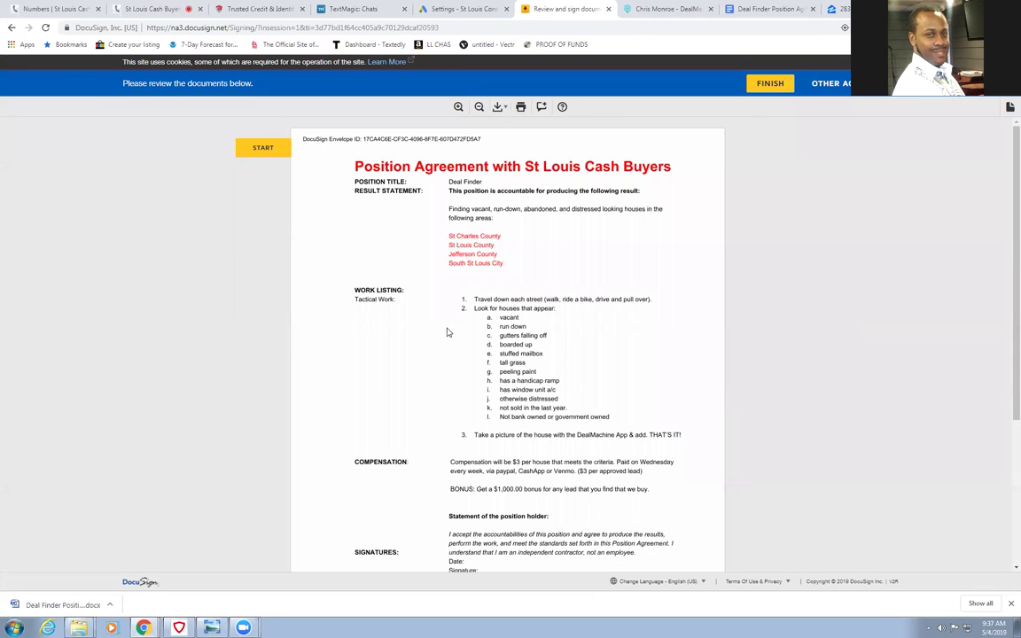
pyautogui.scroll(-3, 534, 287)
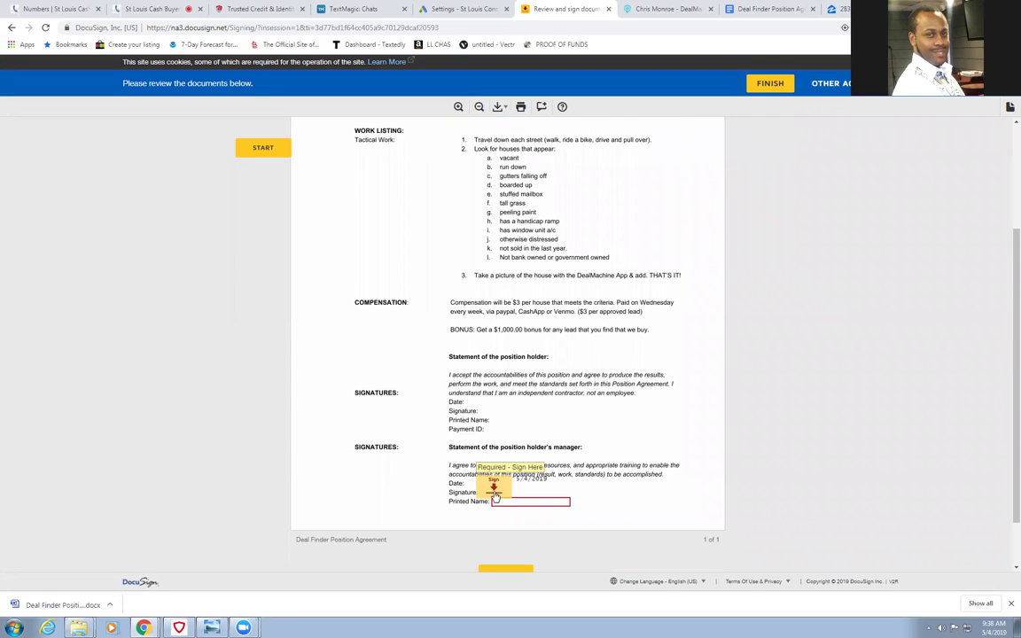
pyautogui.click(508, 503)
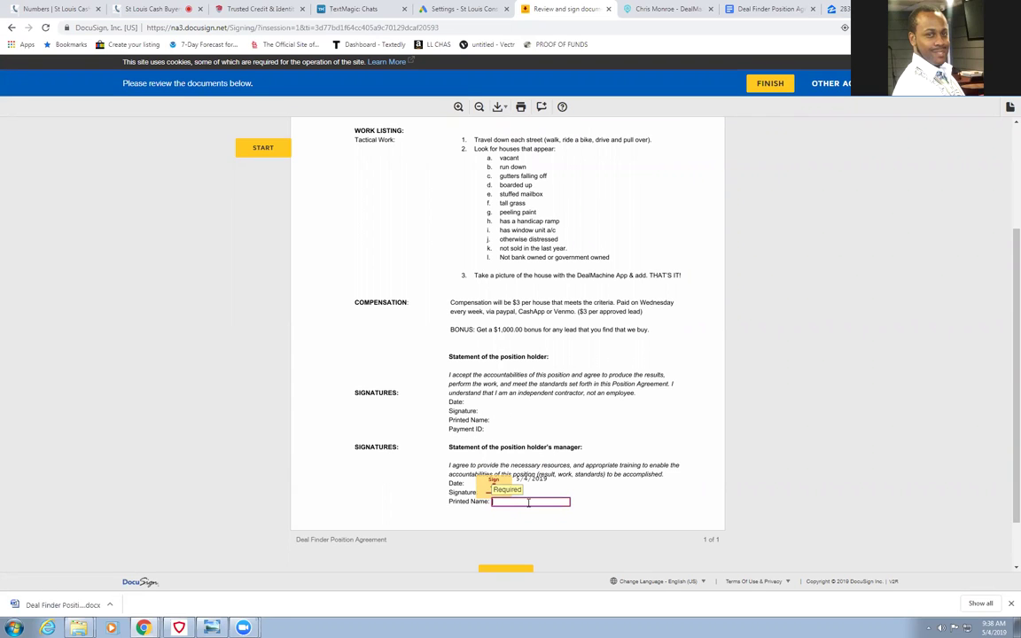
pyautogui.write('Chris Mon')
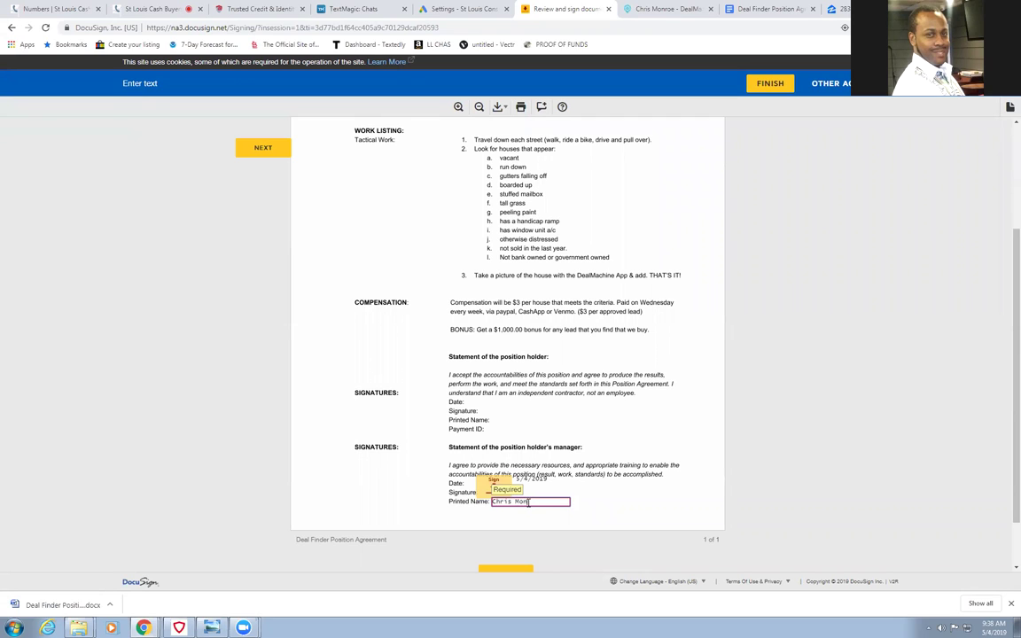
pyautogui.write('roe')
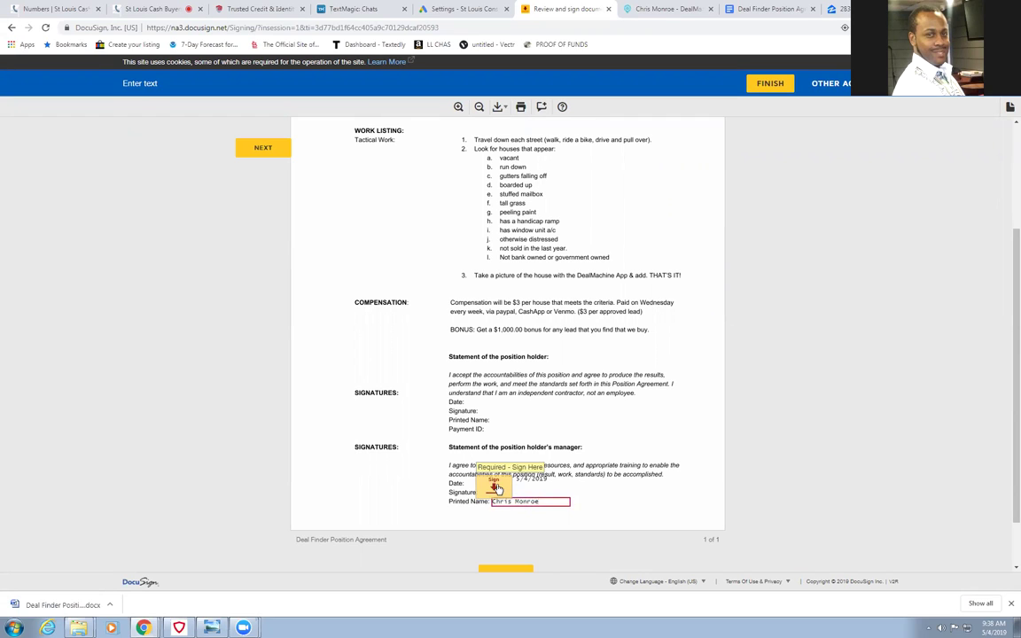
pyautogui.click(491, 485)
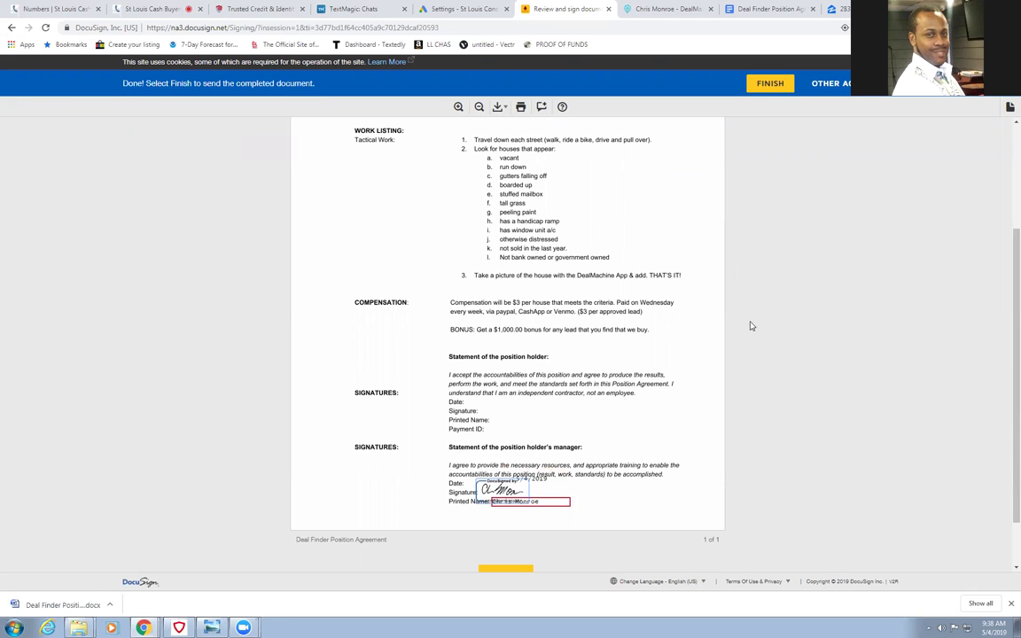
pyautogui.click(763, 90)
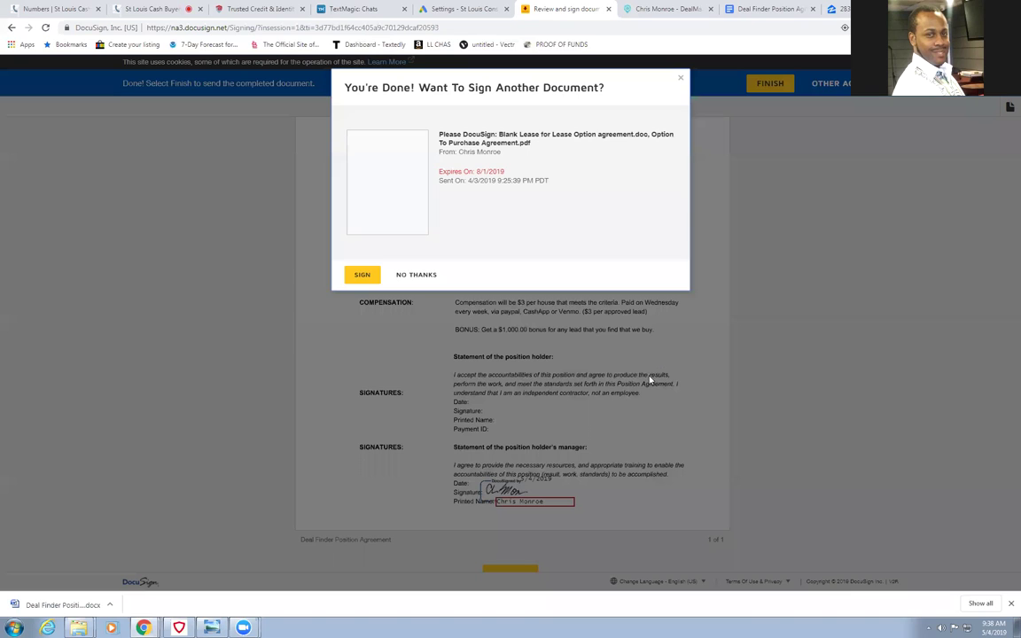
pyautogui.click(419, 275)
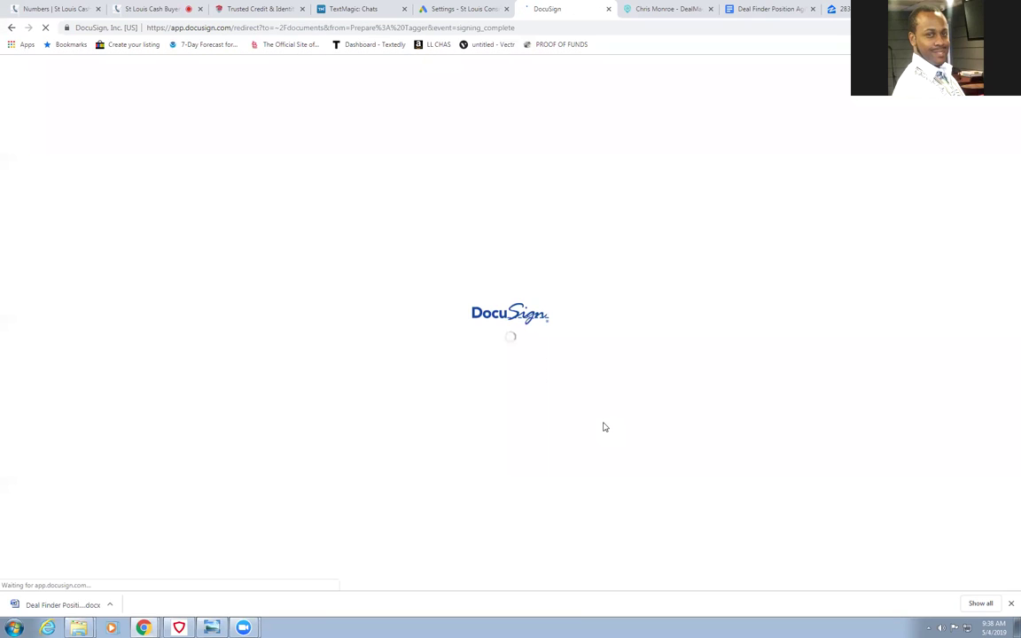
# - Review the envelopes in the DocuSign inbox and return to the team member's page in DealMachine
pyautogui.click(656, 9)
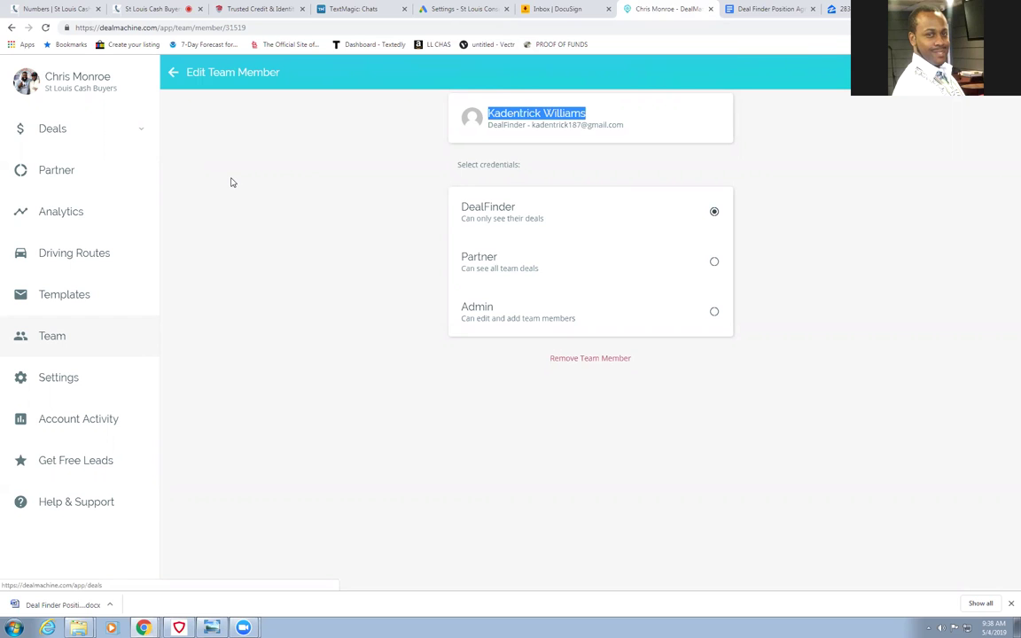
pyautogui.click(550, 9)
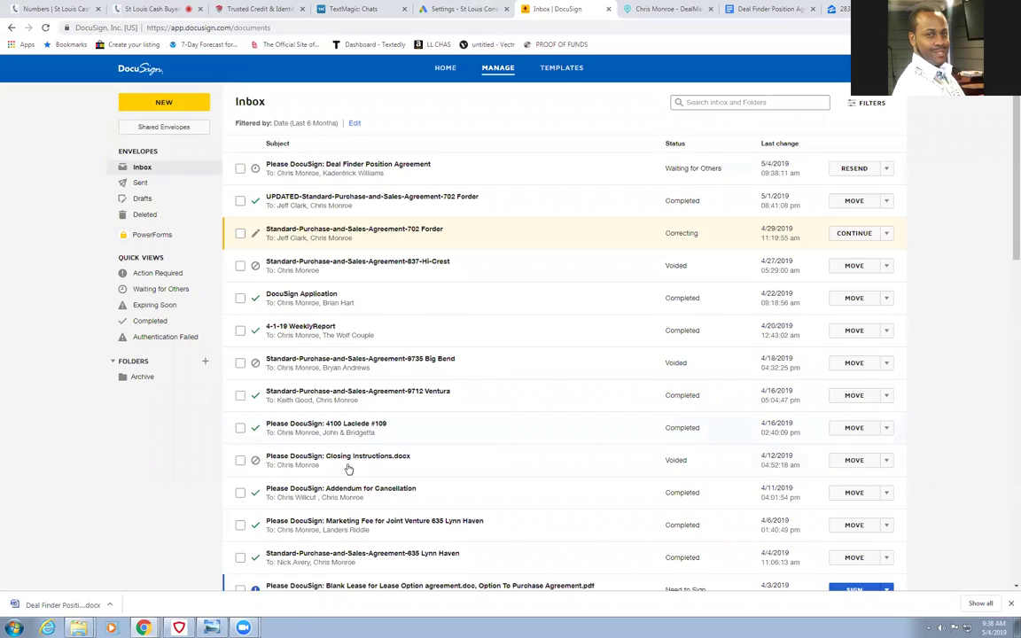
pyautogui.scroll(-5, 431, 385)
pyautogui.scroll(-5, 458, 428)
pyautogui.scroll(10, 458, 428)
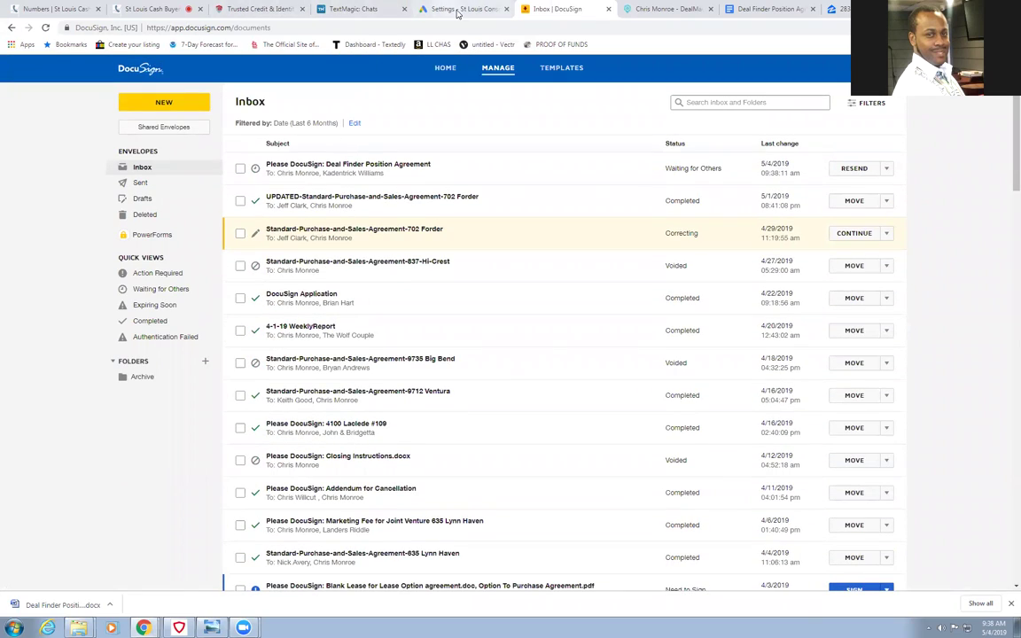
pyautogui.click(649, 12)
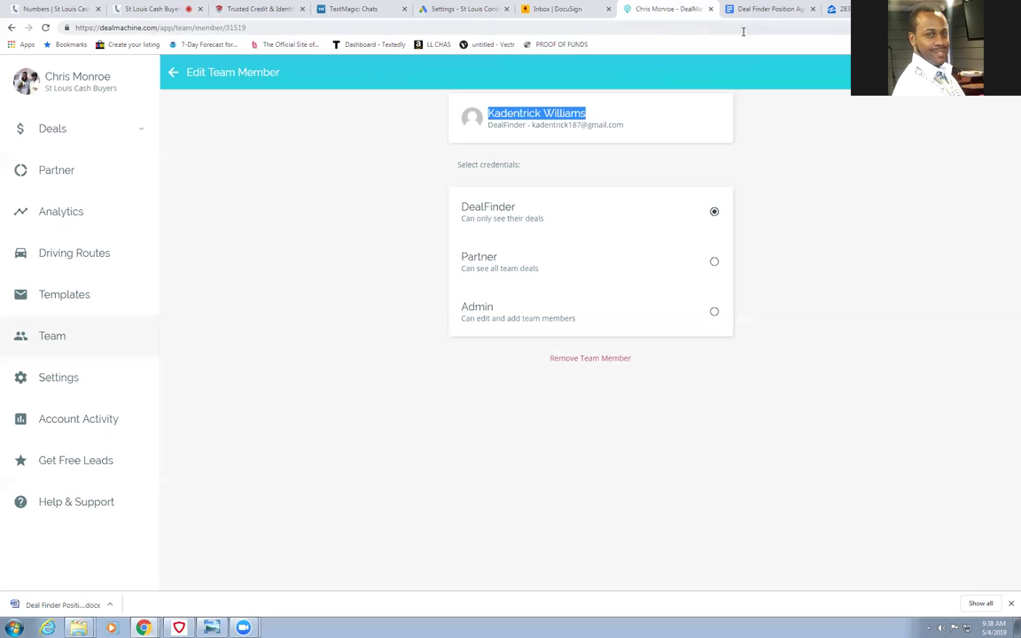